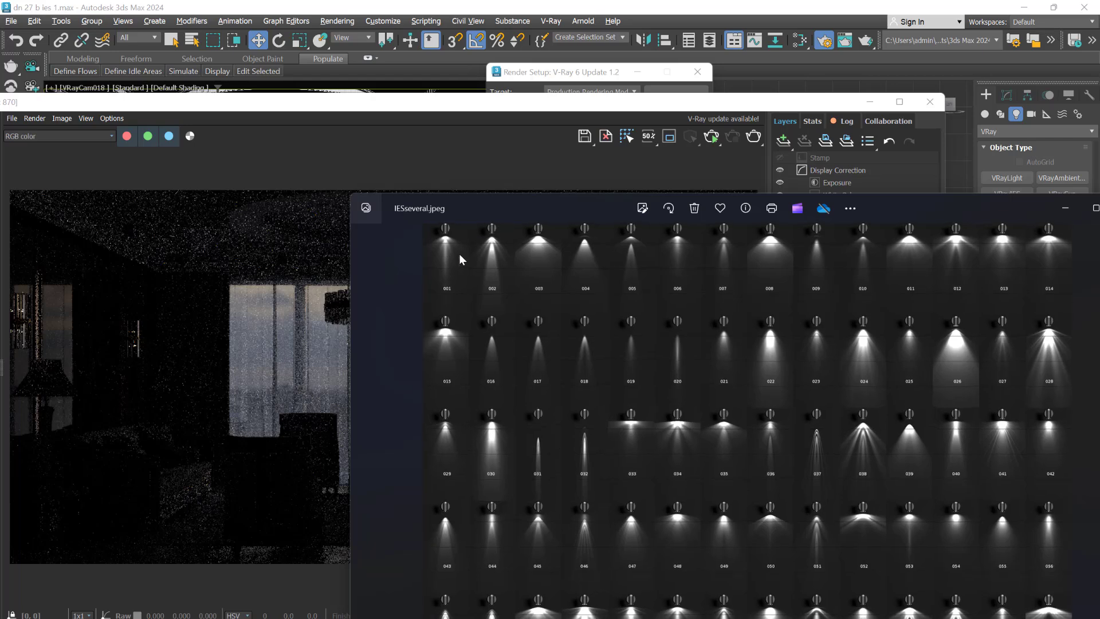
# - Examine the numbered light patterns in IESseveral.jpeg and compare them with the dark interior render
pyautogui.scroll(3, 459, 253)
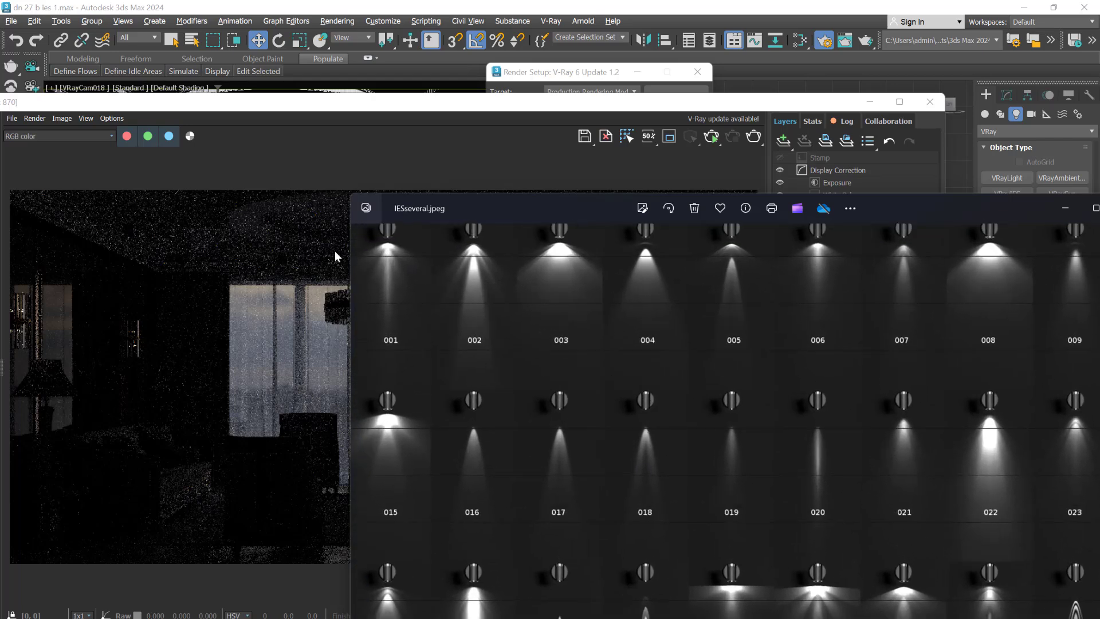
pyautogui.scroll(6, 334, 251)
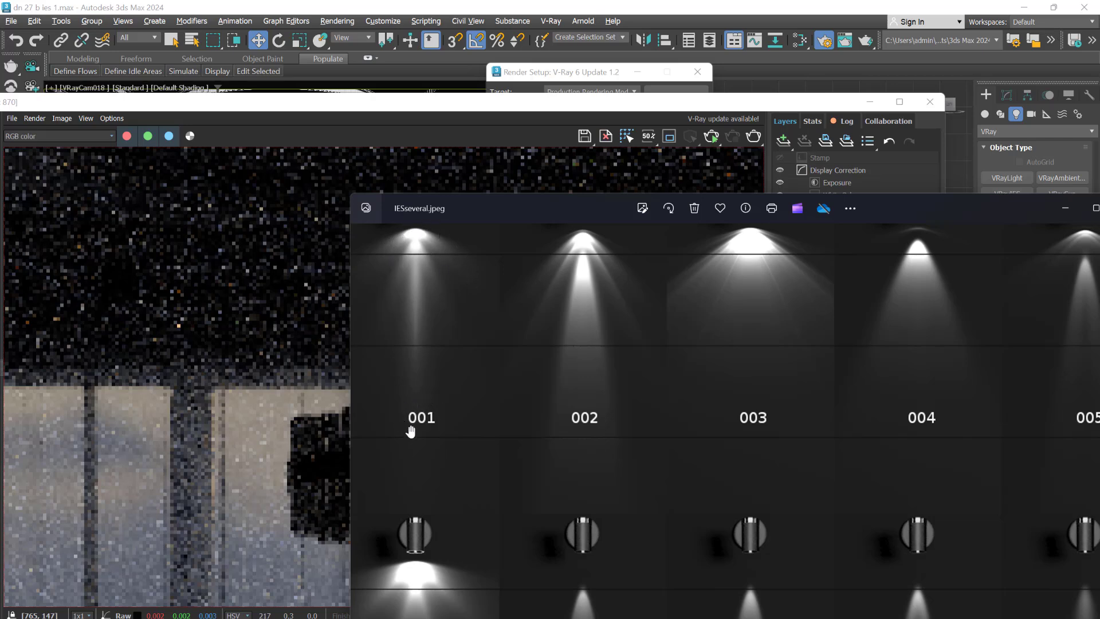
pyautogui.click(368, 109)
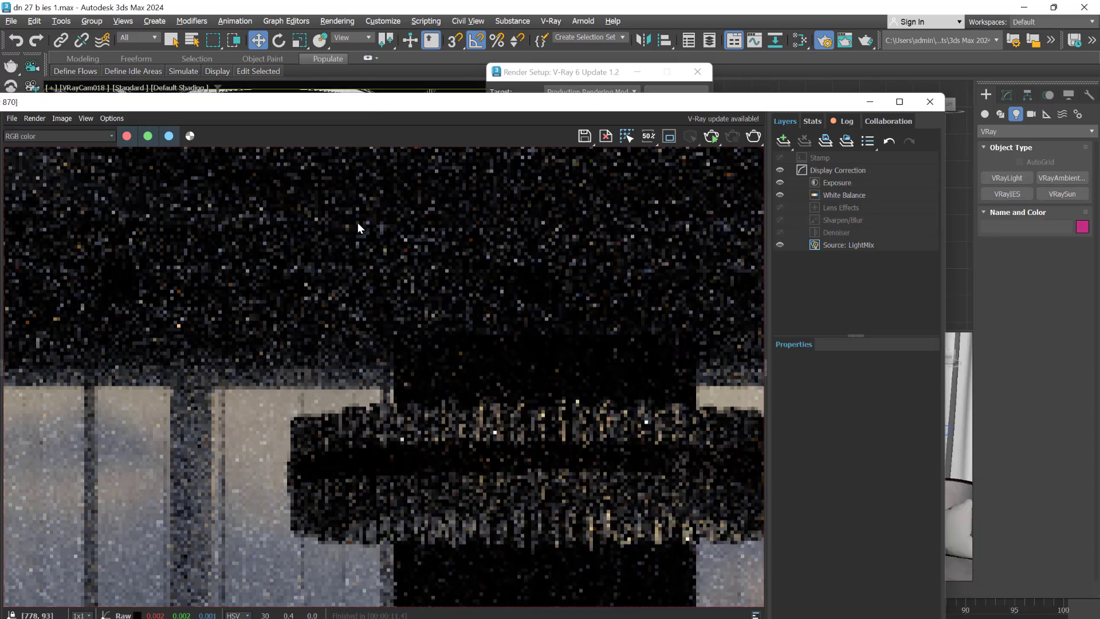
pyautogui.scroll(-5, 342, 262)
pyautogui.scroll(1, 389, 384)
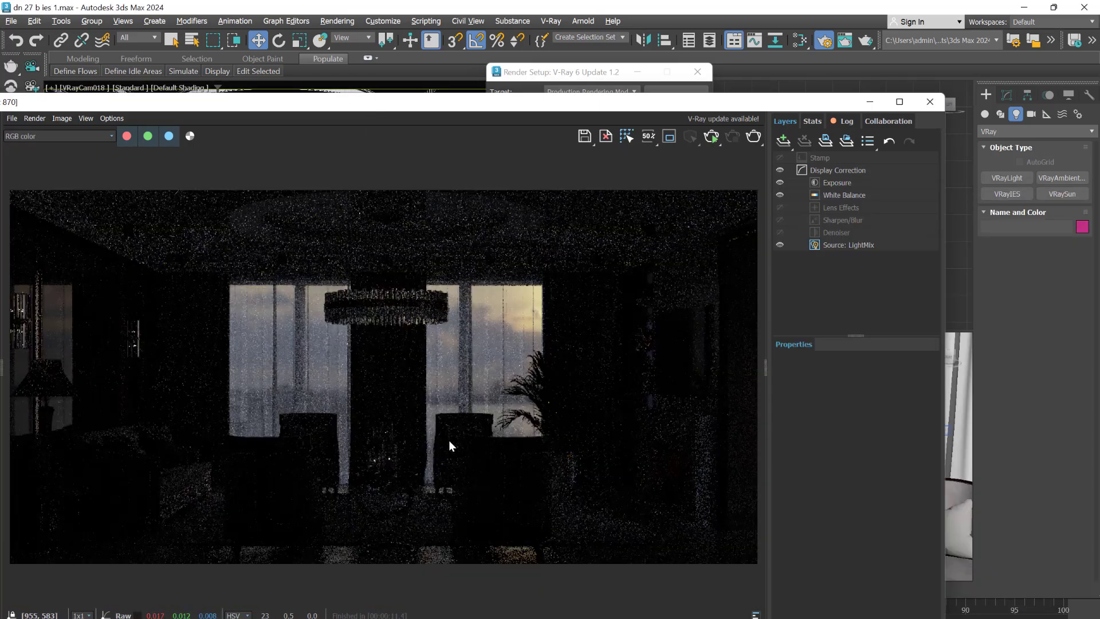
# - Uncover the viewports behind the V-Ray Frame Buffer and check the room and camera placement in the Top view
pyautogui.moveTo(342, 106); pyautogui.dragTo(613, 121)
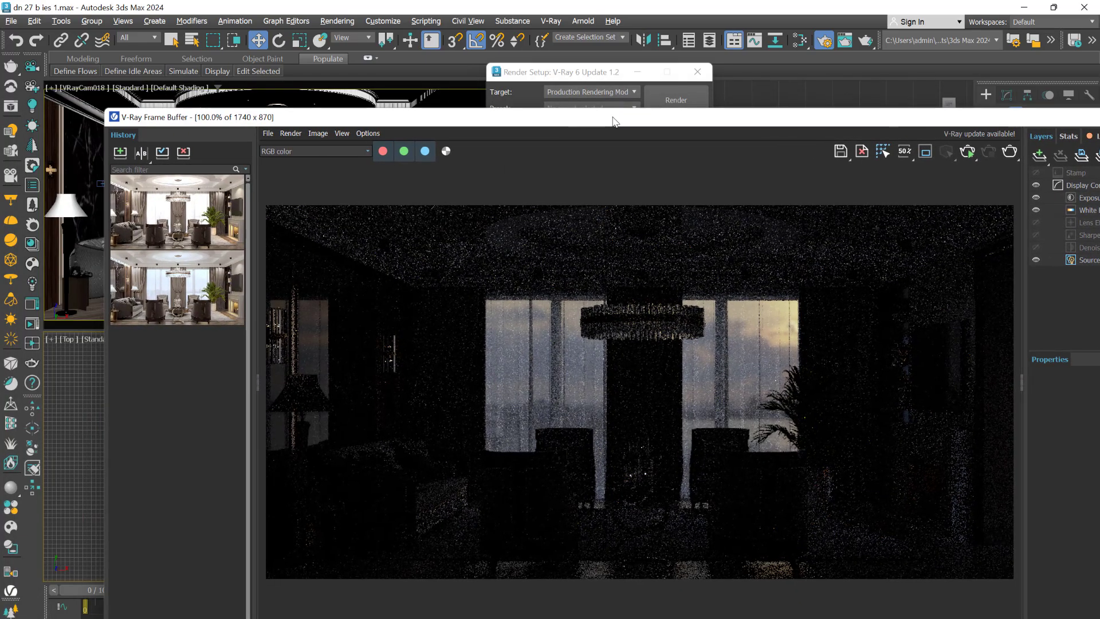
pyautogui.moveTo(375, 120); pyautogui.dragTo(769, 218)
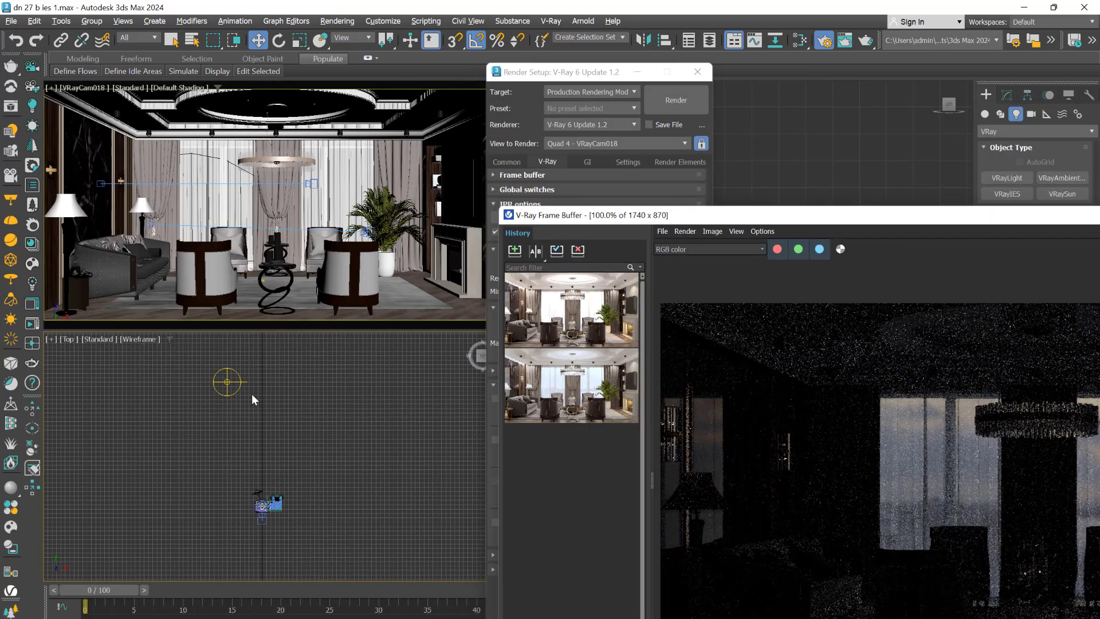
pyautogui.scroll(8, 288, 530)
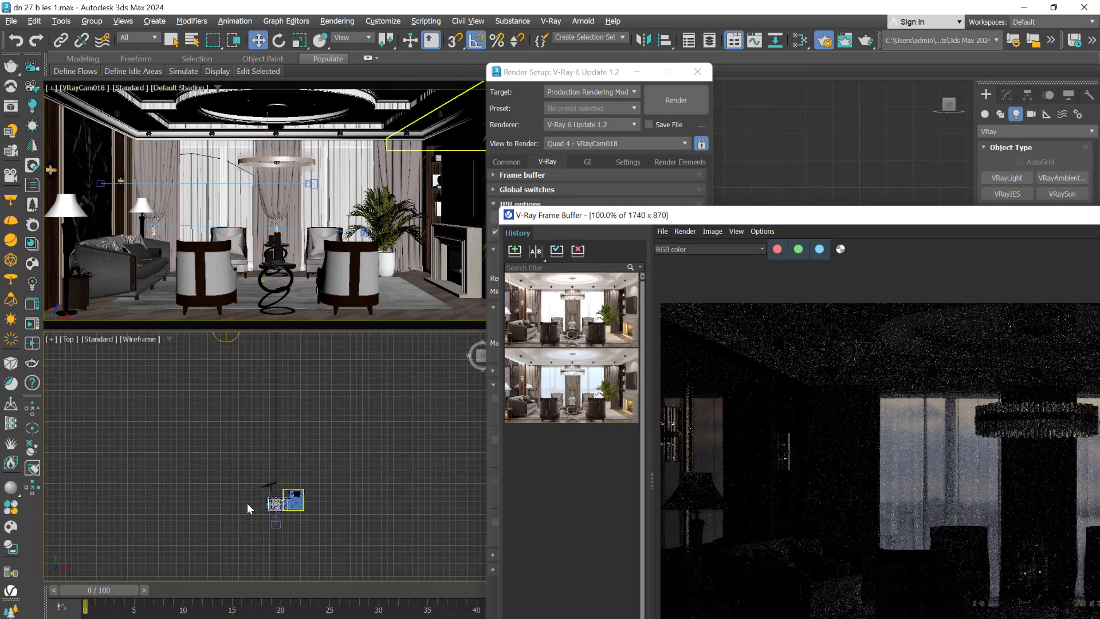
pyautogui.click(297, 442)
pyautogui.scroll(-3, 218, 480)
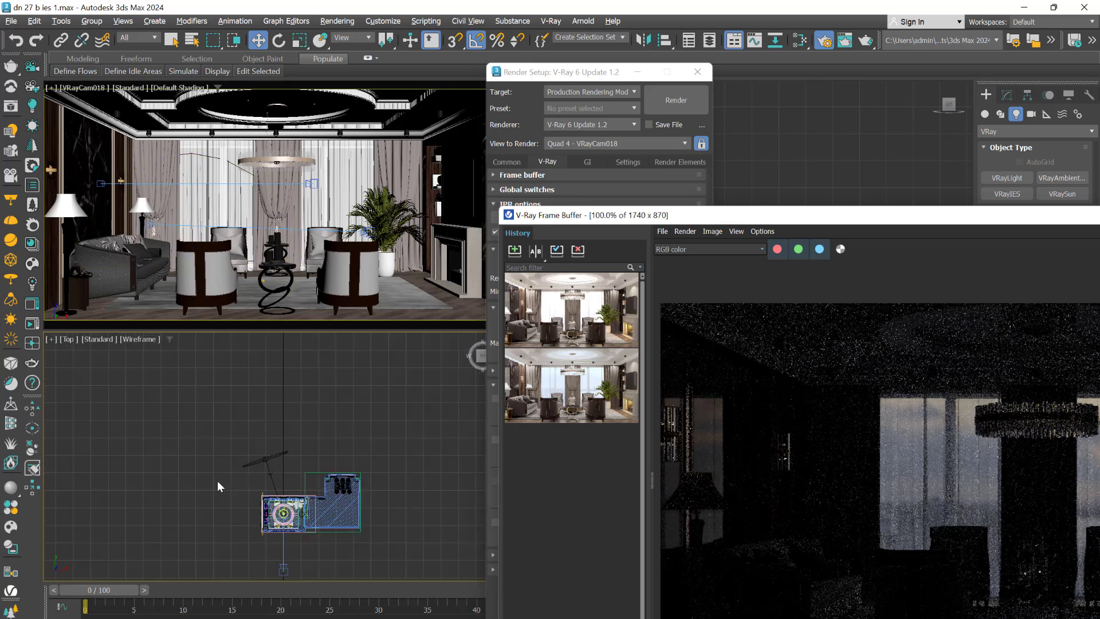
pyautogui.scroll(1, 258, 553)
pyautogui.scroll(4, 259, 554)
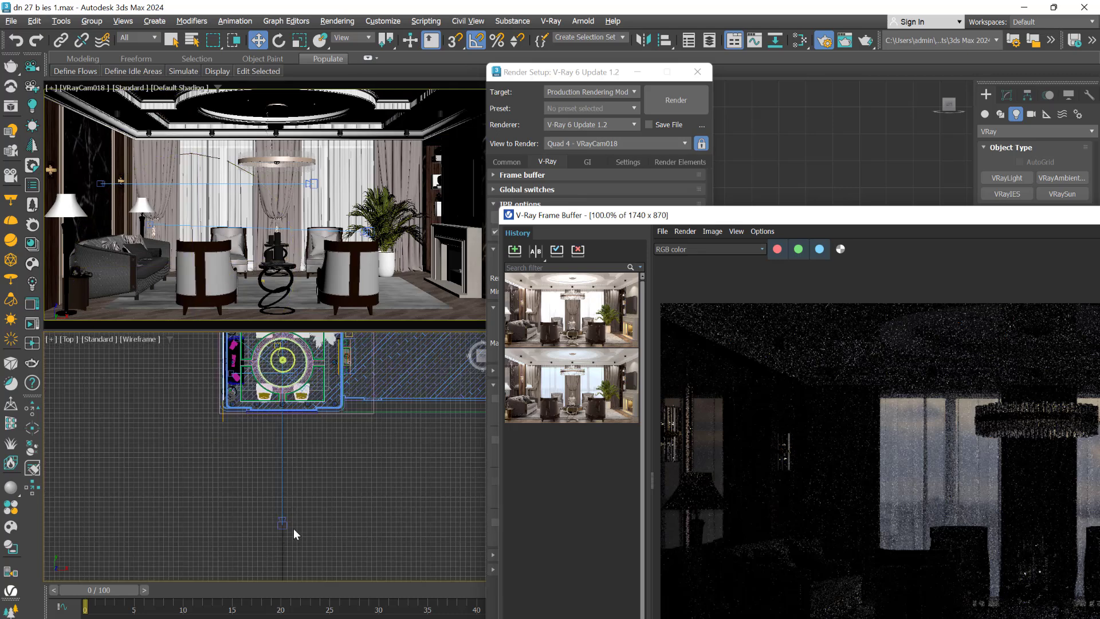
pyautogui.click(281, 522)
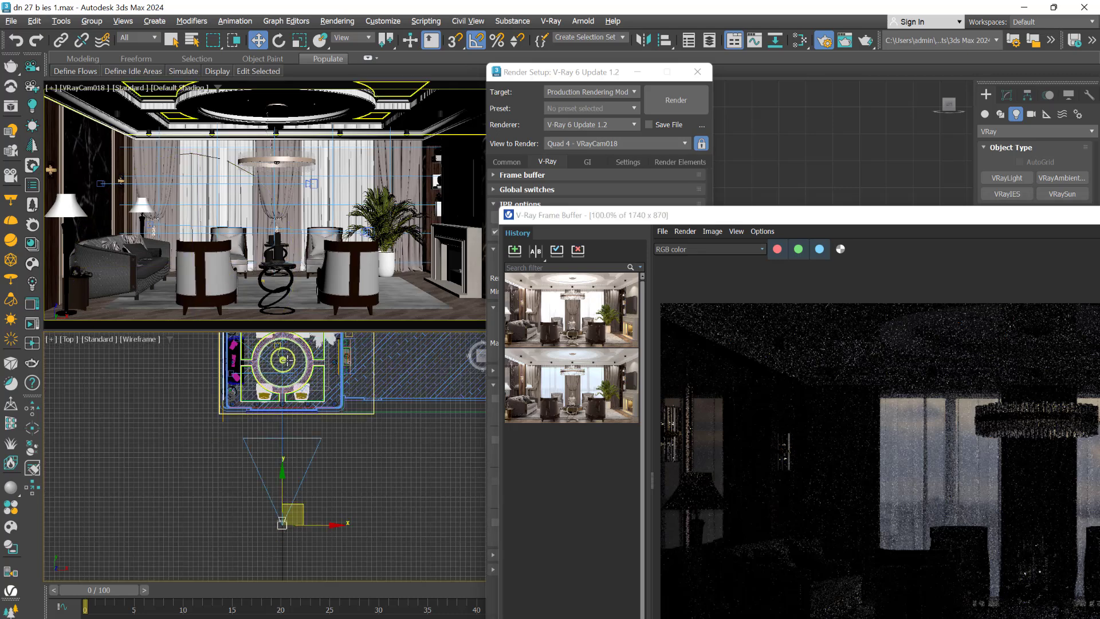
pyautogui.click(227, 506)
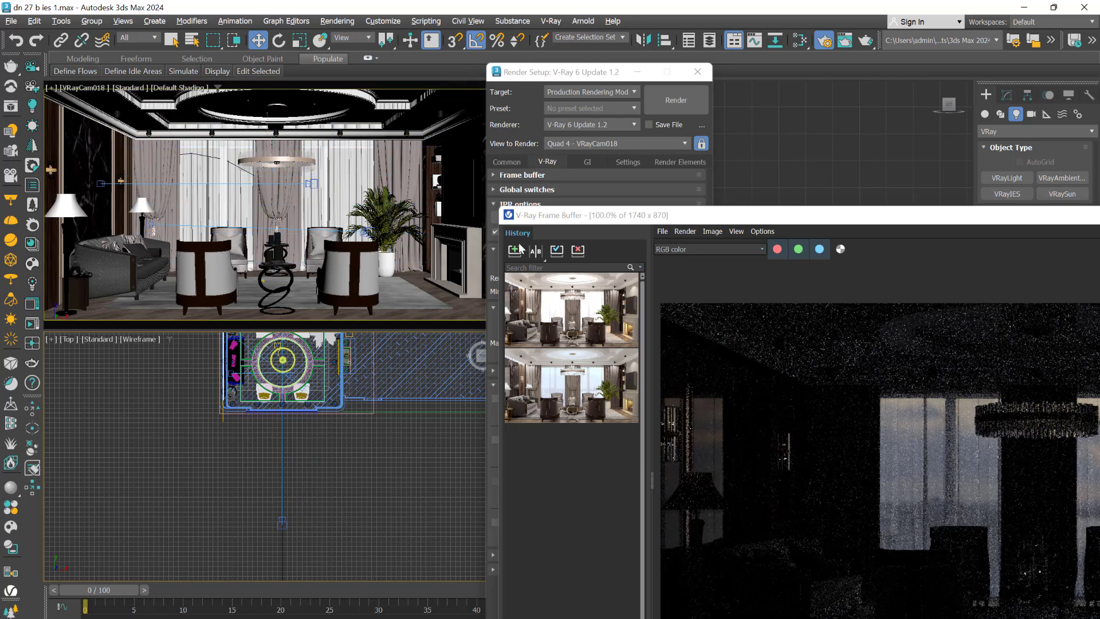
# - Move the Frame Buffer and Render Setup windows clear of the Left viewport and change that viewport to Front
pyautogui.moveTo(758, 220); pyautogui.dragTo(796, 318)
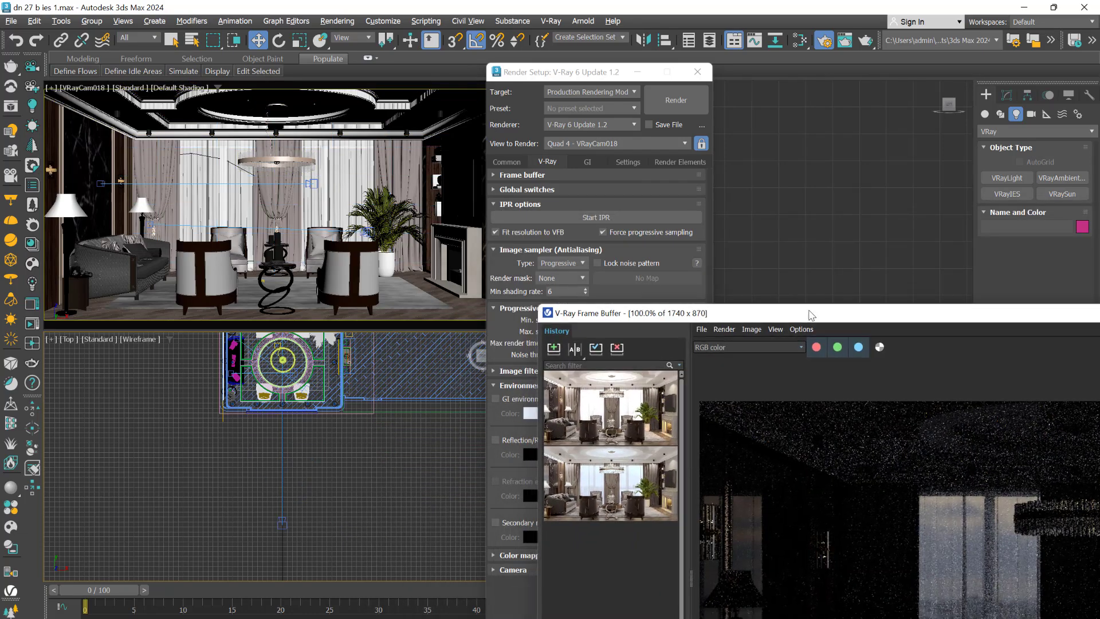
pyautogui.moveTo(564, 80); pyautogui.dragTo(398, 464)
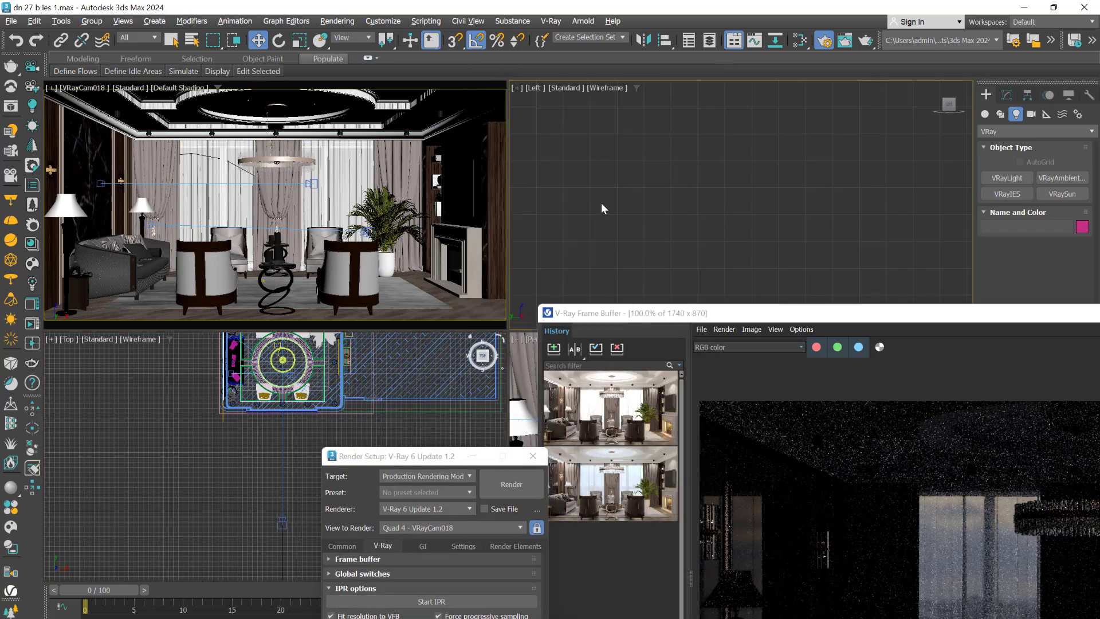
pyautogui.press('f')
pyautogui.scroll(-5, 602, 206)
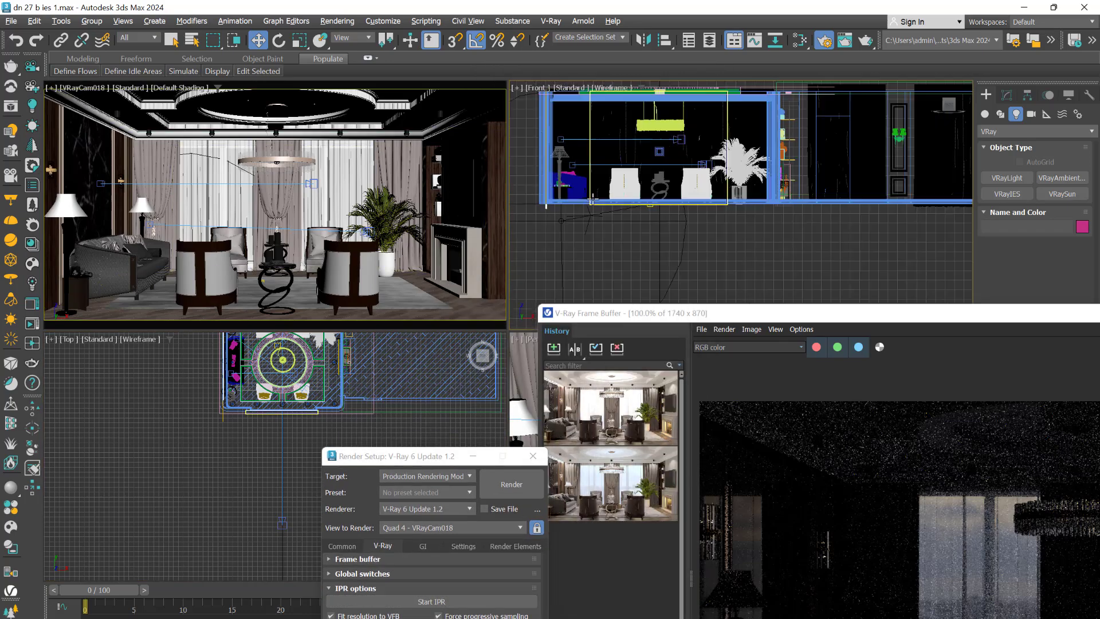
pyautogui.moveTo(601, 205); pyautogui.dragTo(850, 275, button='middle')
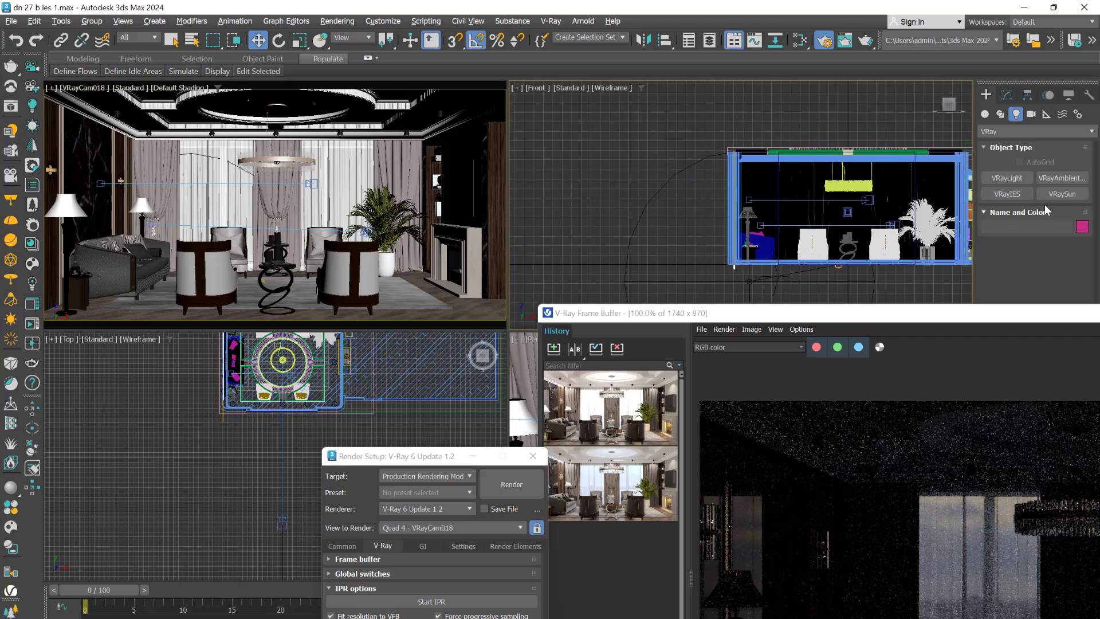
# - Create a targeted VRayIES light pointing straight down in the empty space beside the room in the Front view
pyautogui.click(1006, 194)
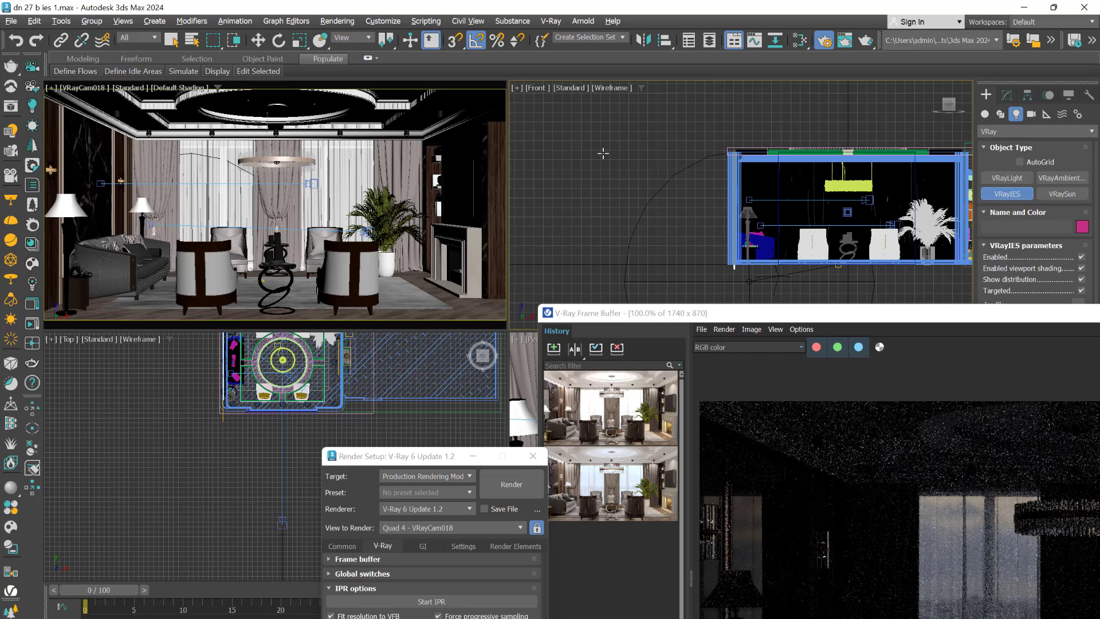
pyautogui.moveTo(603, 153); pyautogui.dragTo(604, 244)
pyautogui.scroll(4, 611, 173)
pyautogui.press('w')
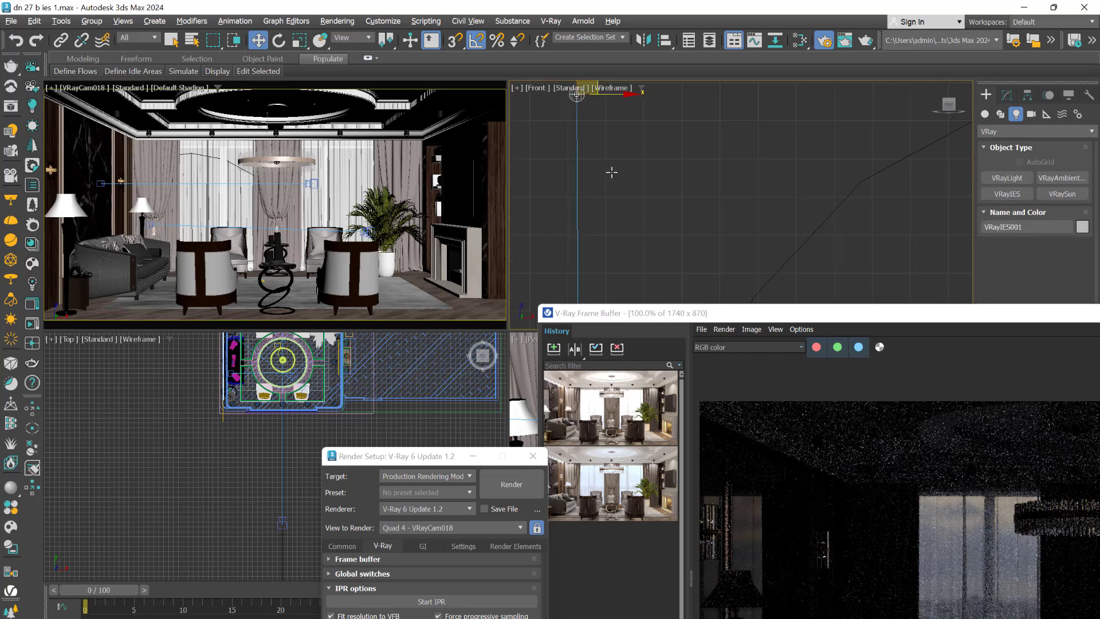
# - Nudge the new IES light slightly along the X axis in the Front view
pyautogui.scroll(-3, 623, 182)
pyautogui.scroll(3, 624, 181)
pyautogui.moveTo(596, 132); pyautogui.dragTo(691, 149, button='middle')
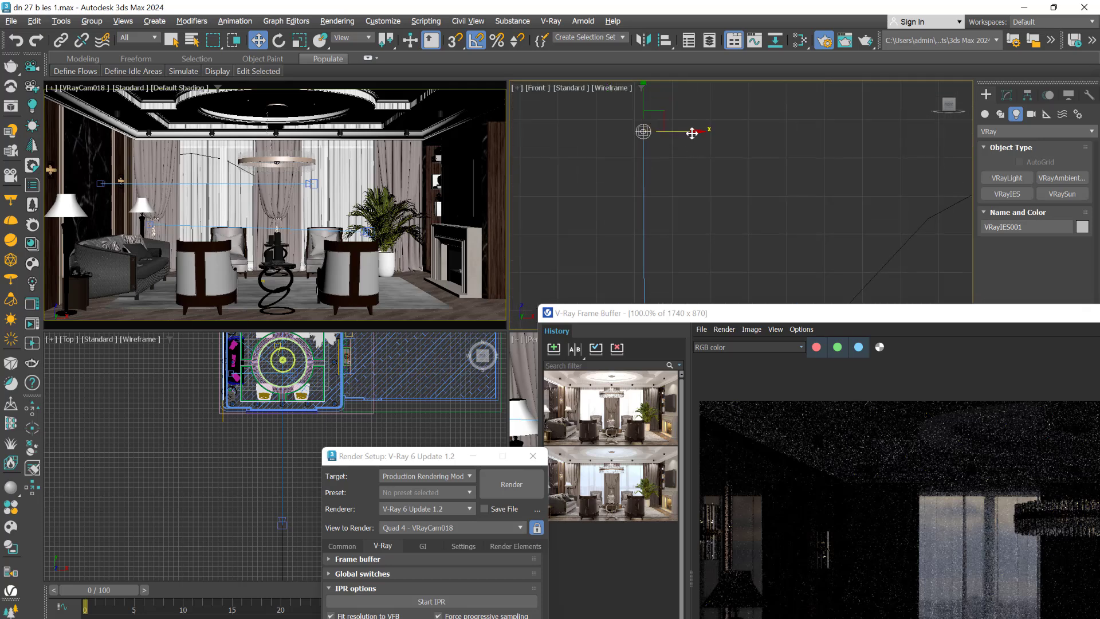
pyautogui.moveTo(692, 133); pyautogui.dragTo(694, 139)
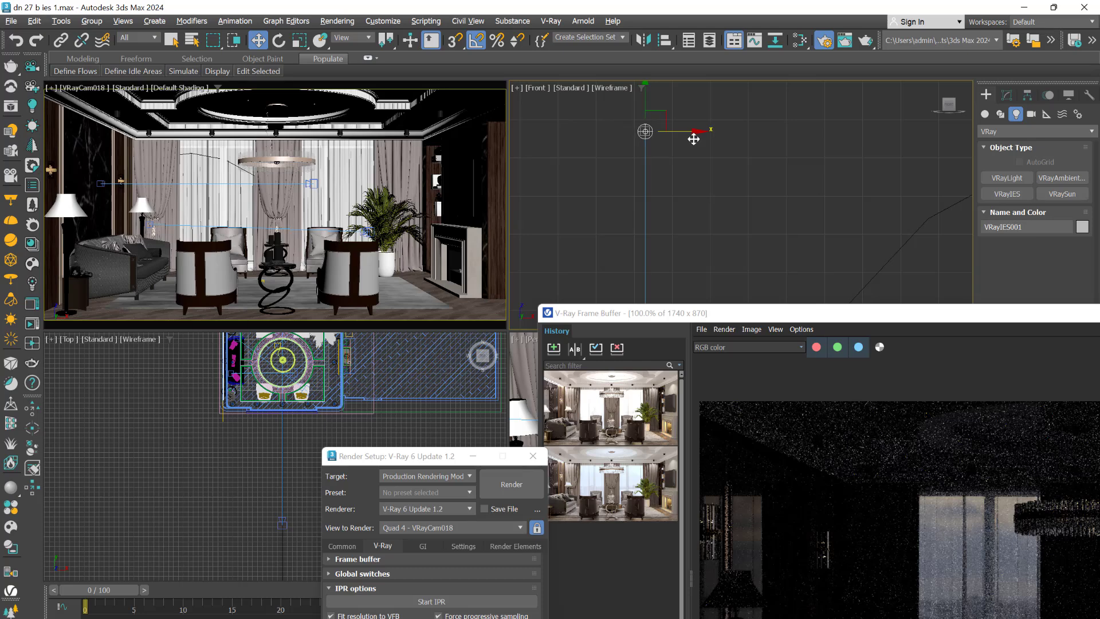
pyautogui.scroll(-4, 696, 166)
pyautogui.scroll(9, 669, 138)
pyautogui.moveTo(787, 222); pyautogui.dragTo(755, 85, button='middle')
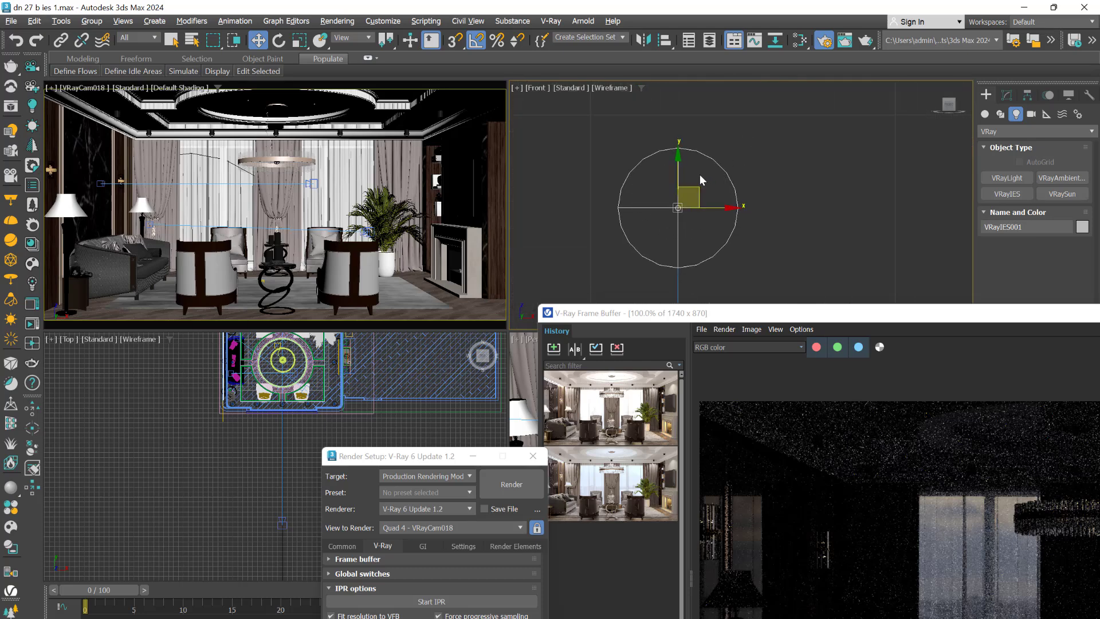
# - Open the IES light's parameters for editing, uncover them, and review the settings from Ies file down to intensity
pyautogui.click(1006, 95)
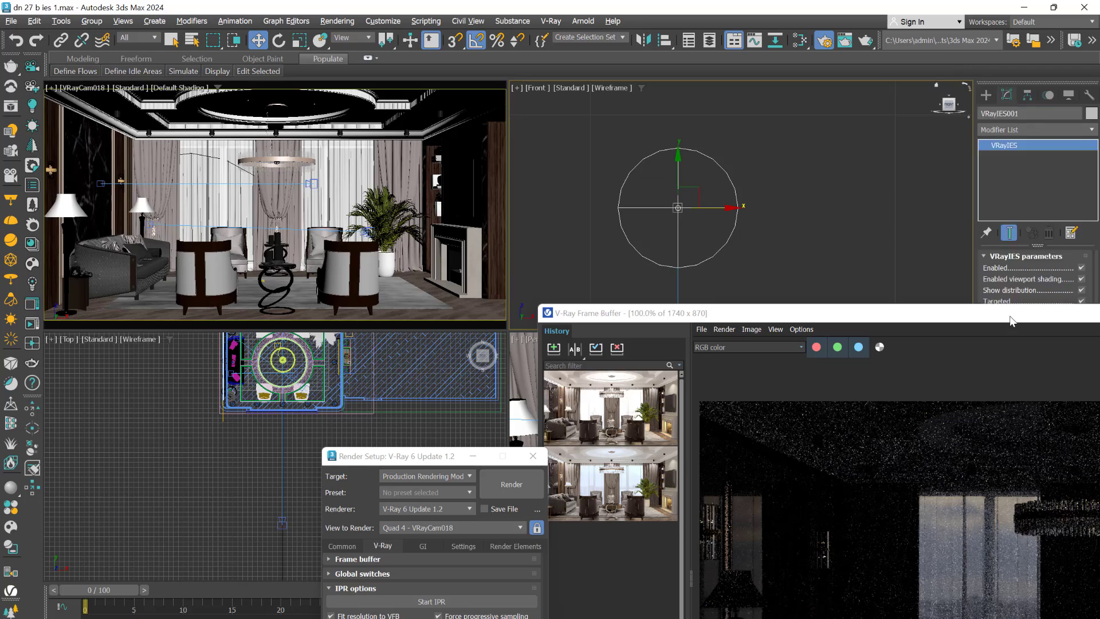
pyautogui.moveTo(1010, 320); pyautogui.dragTo(334, 495)
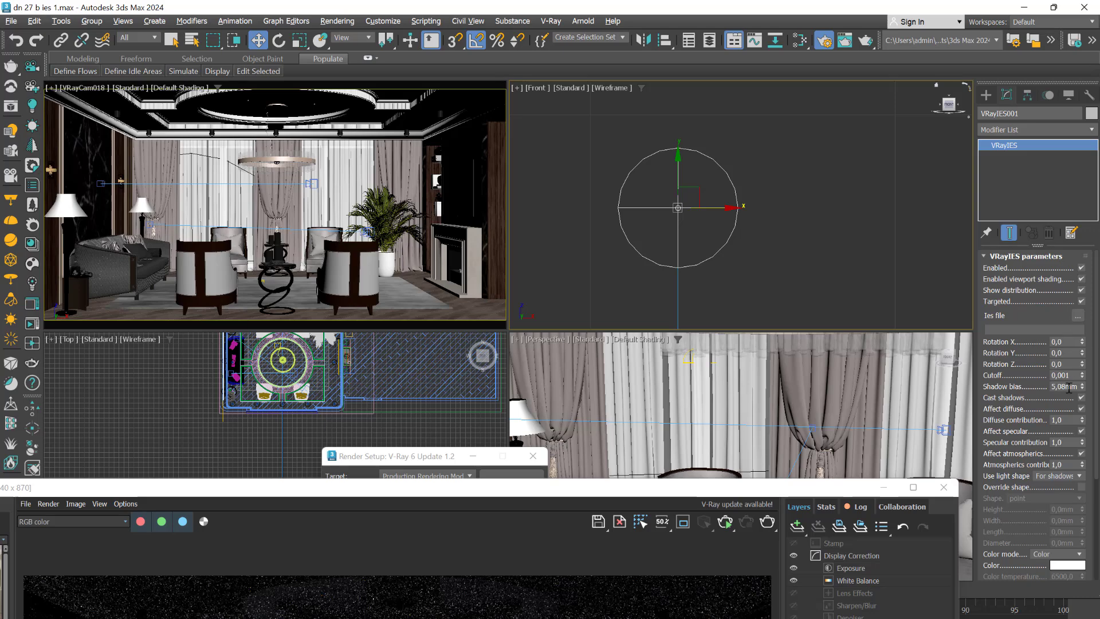
pyautogui.scroll(-3, 1098, 367)
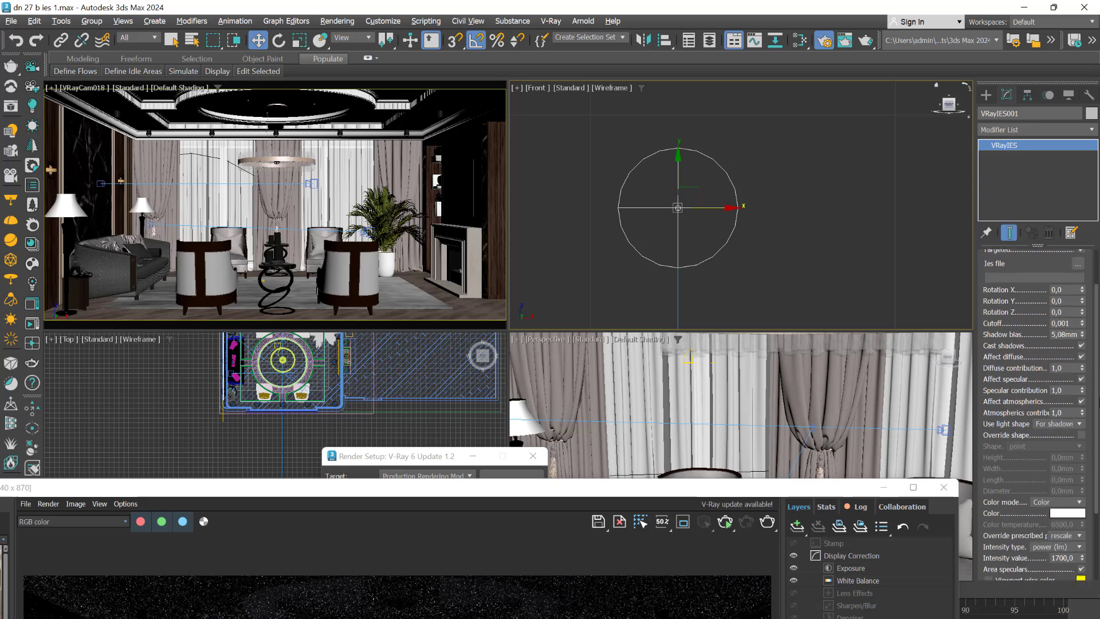
pyautogui.scroll(-5, 1037, 412)
pyautogui.scroll(8, 1059, 266)
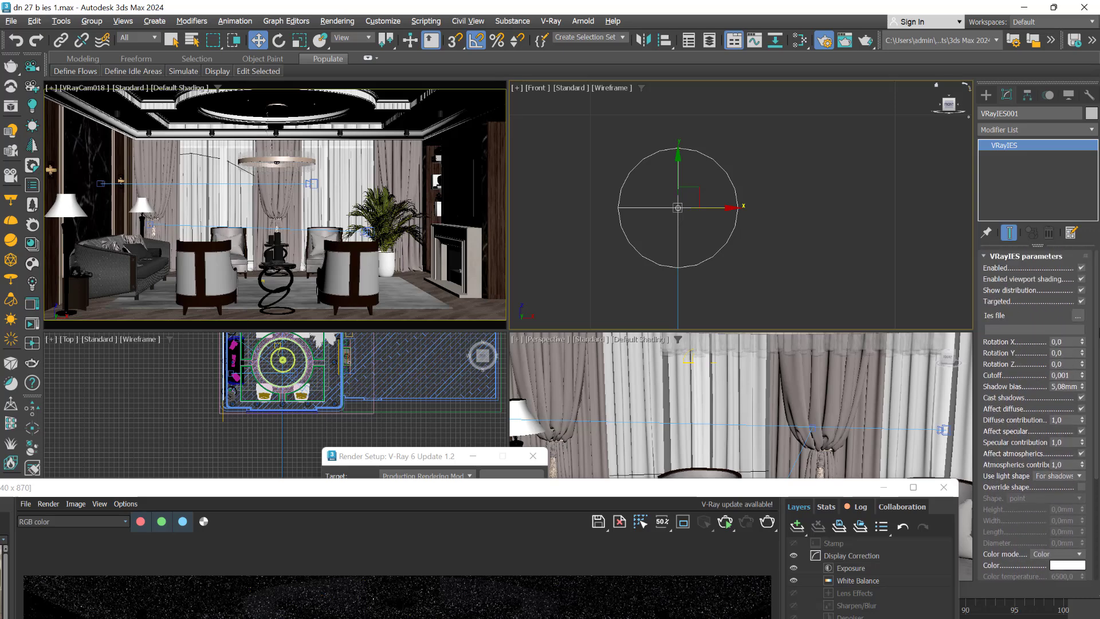
# - Lower the IES light vertically a little towards its target in the Front view
pyautogui.scroll(-8, 790, 220)
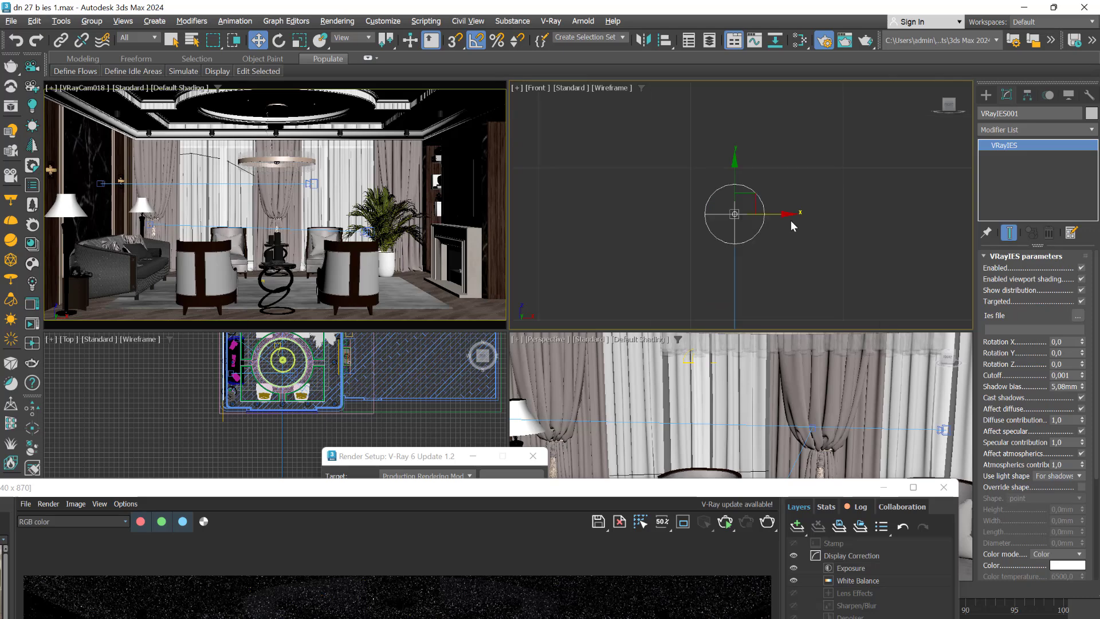
pyautogui.moveTo(716, 265); pyautogui.dragTo(656, 118, button='middle')
pyautogui.moveTo(656, 184); pyautogui.dragTo(642, 272, button='middle')
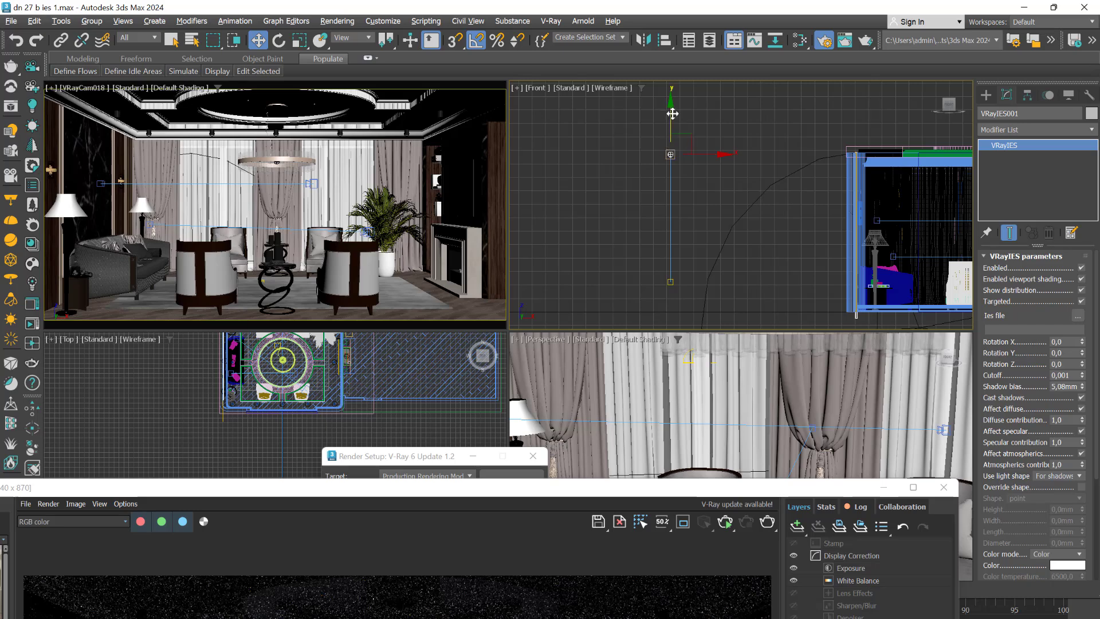
pyautogui.moveTo(669, 113); pyautogui.dragTo(669, 138)
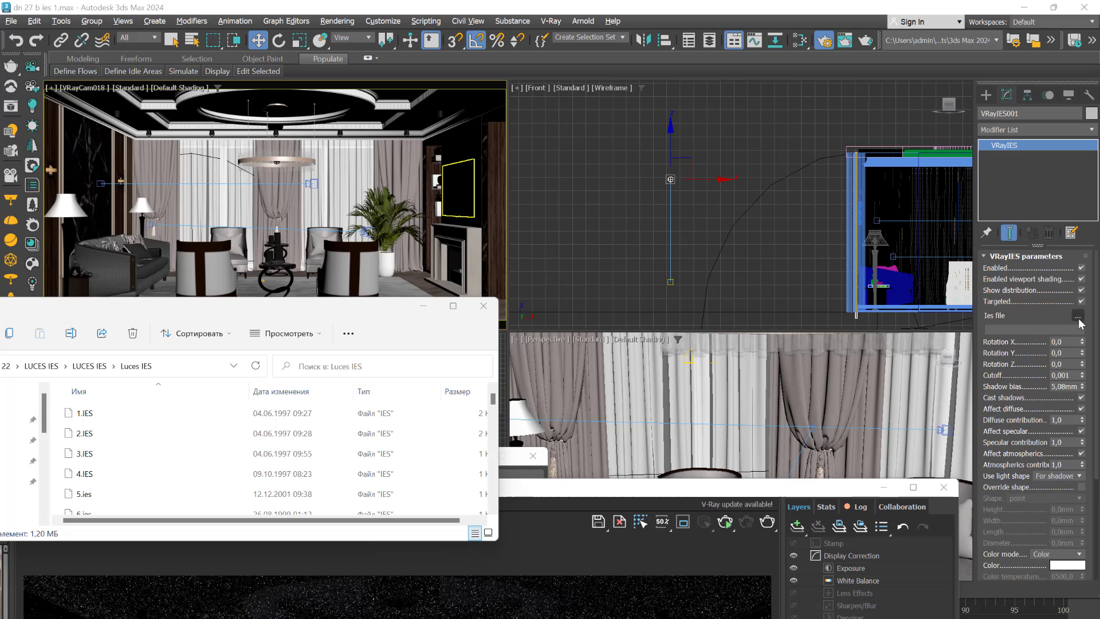
# - Load 1.IES from the Luces IES folder as the light's Ies file and minimise the folder window
pyautogui.moveTo(85, 413); pyautogui.dragTo(1080, 323)
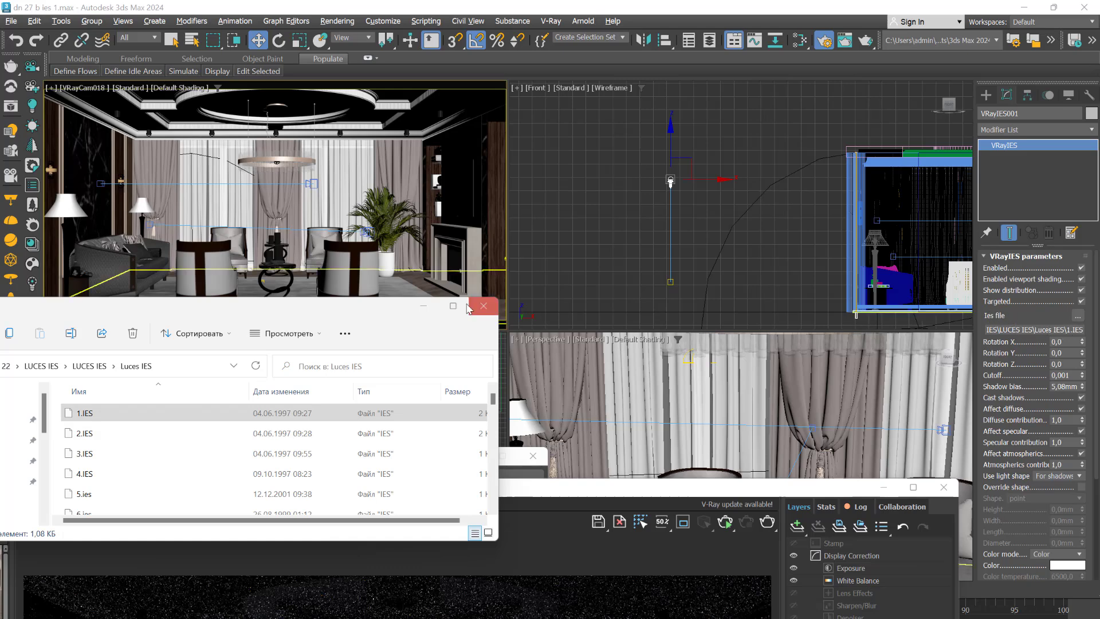
pyautogui.click(424, 306)
pyautogui.scroll(5, 676, 182)
pyautogui.scroll(9, 663, 179)
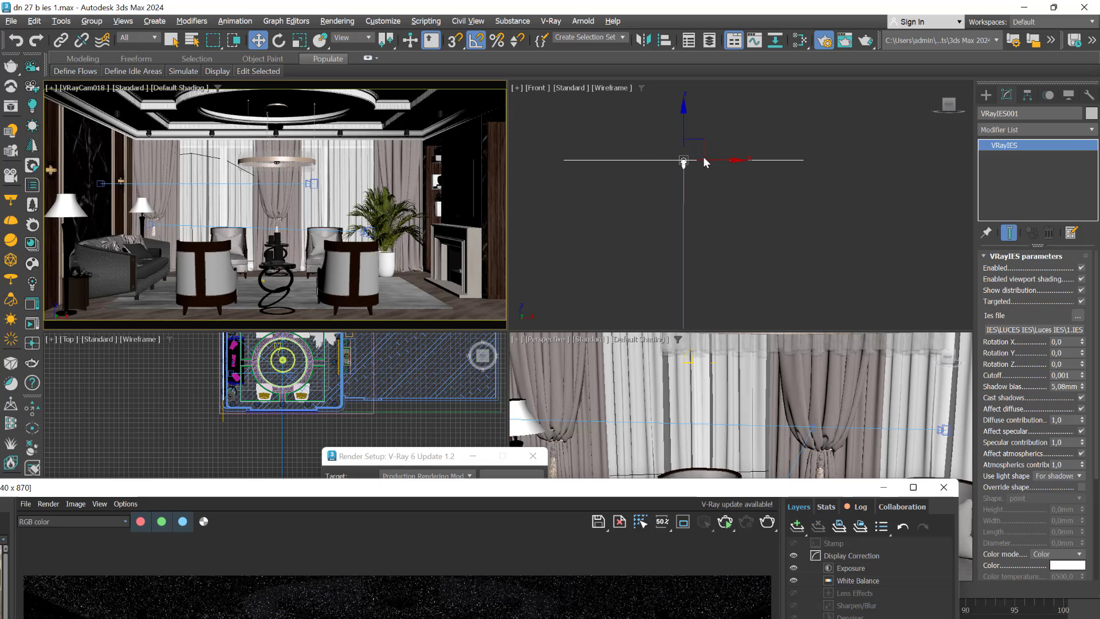
pyautogui.scroll(-6, 890, 294)
pyautogui.scroll(-4, 656, 276)
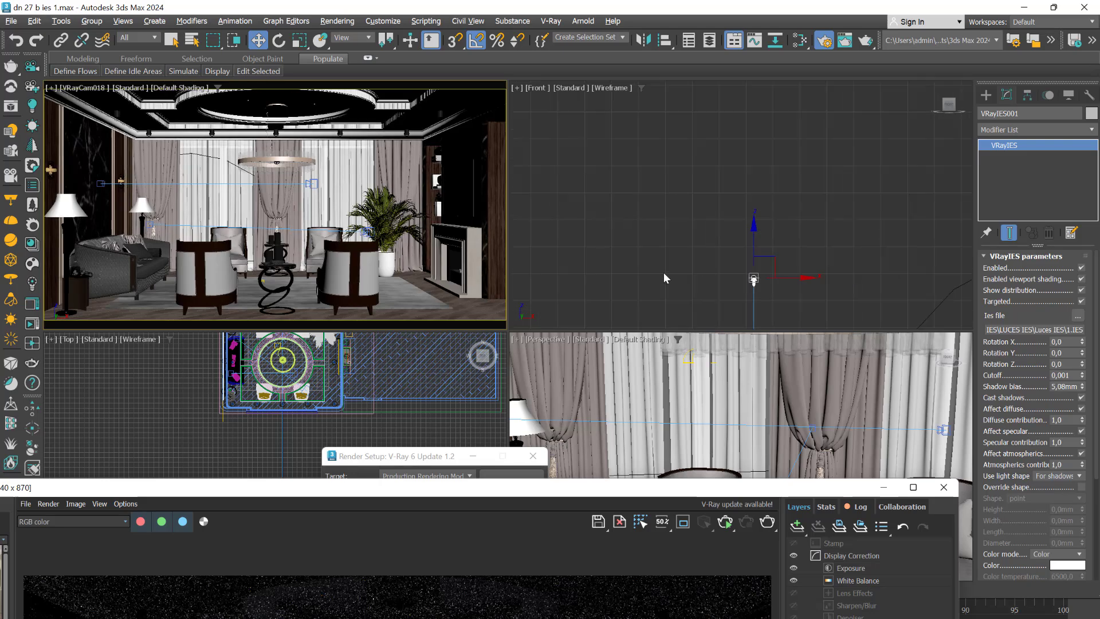
pyautogui.moveTo(664, 277); pyautogui.dragTo(661, 186, button='middle')
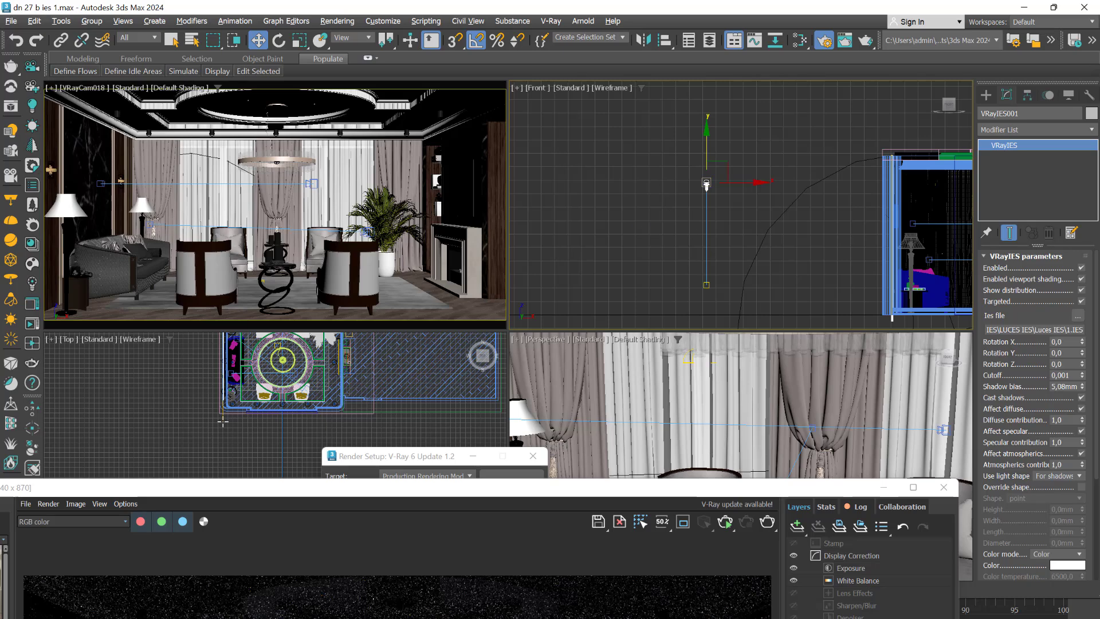
# - Select the IES light together with its target in the Top view
pyautogui.scroll(-7, 157, 439)
pyautogui.scroll(-2, 119, 439)
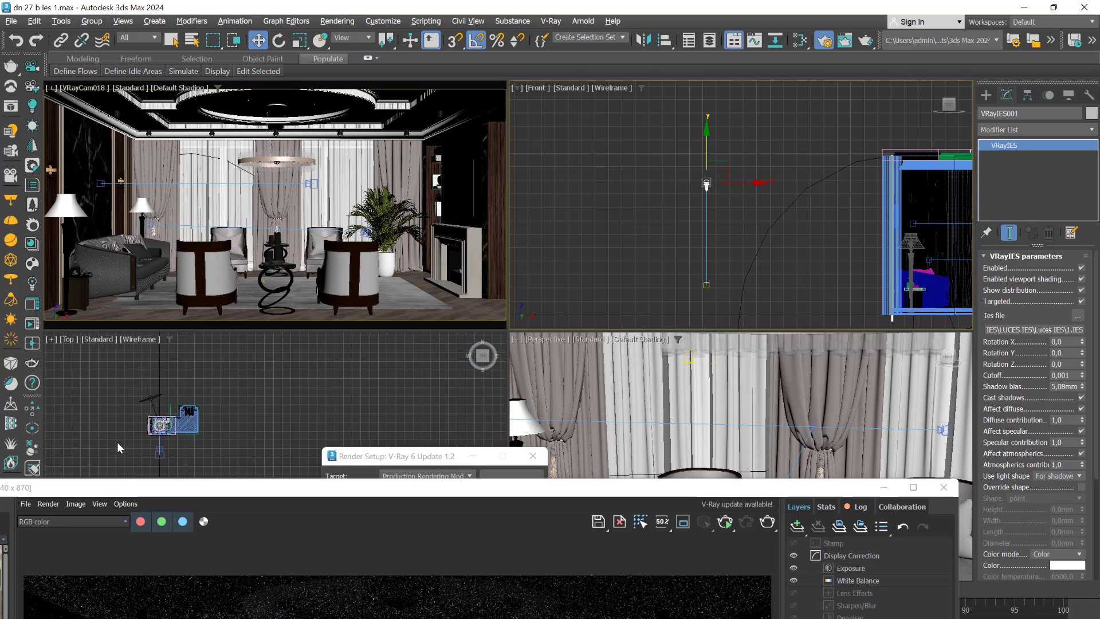
pyautogui.moveTo(118, 442); pyautogui.dragTo(273, 354, button='middle')
pyautogui.scroll(-6, 246, 387)
pyautogui.moveTo(225, 437); pyautogui.dragTo(236, 414, button='middle')
pyautogui.click(270, 374)
pyautogui.moveTo(291, 432); pyautogui.dragTo(291, 432)
pyautogui.scroll(-7, 200, 401)
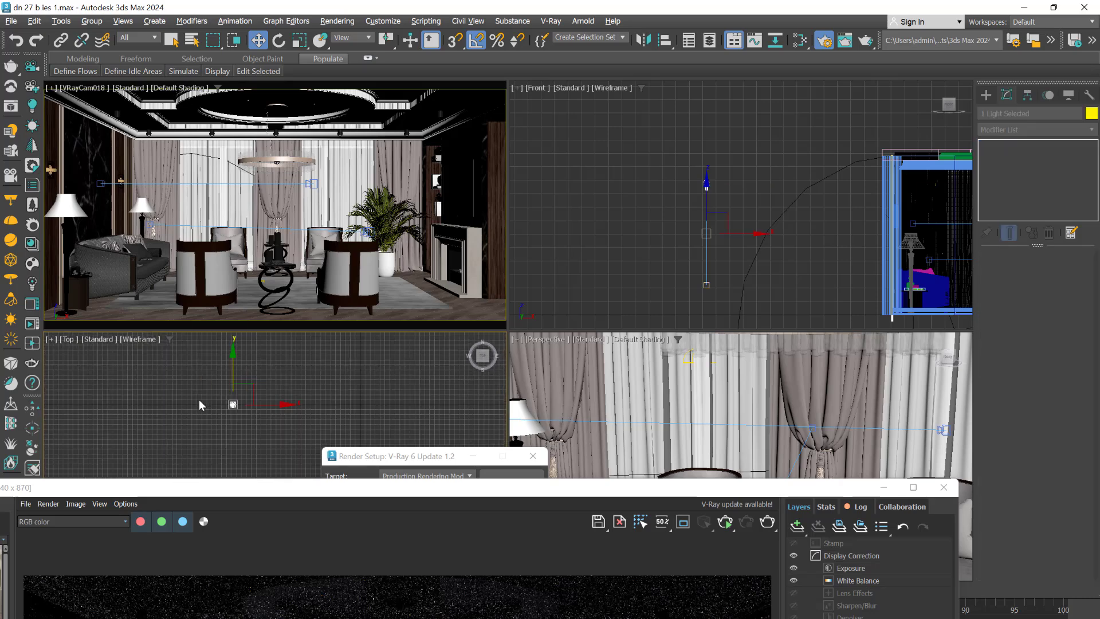
# - Move the IES light and its target into the room, beside the sofa wall, in the Top view
pyautogui.moveTo(160, 383); pyautogui.dragTo(177, 446, button='middle')
pyautogui.scroll(-2, 183, 422)
pyautogui.scroll(-3, 183, 422)
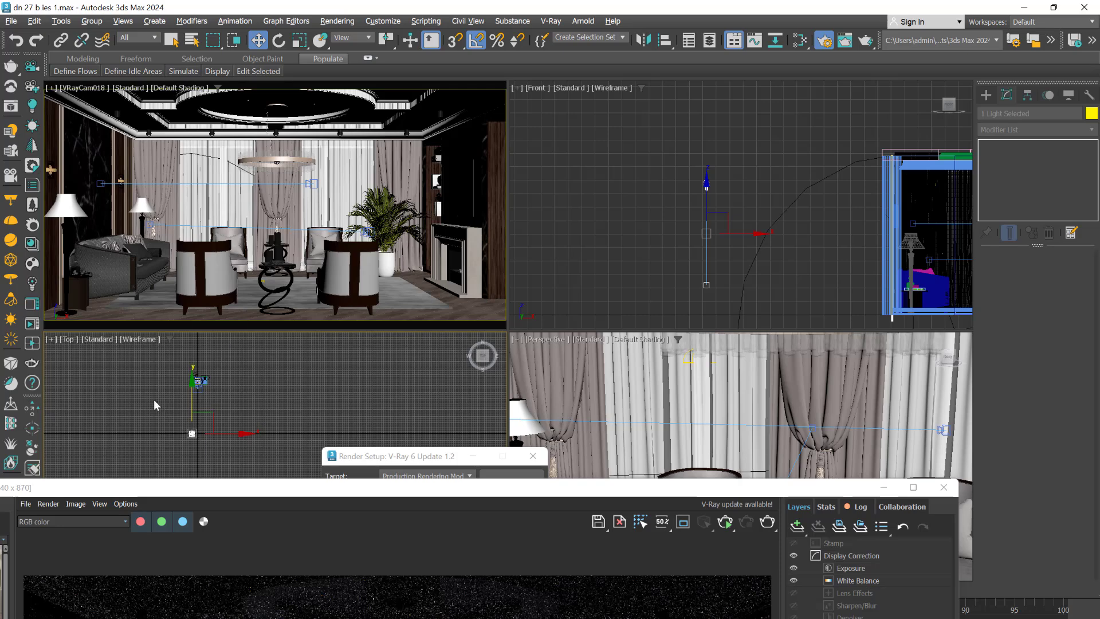
pyautogui.scroll(2, 199, 406)
pyautogui.moveTo(211, 441); pyautogui.dragTo(217, 337)
pyautogui.scroll(2, 213, 399)
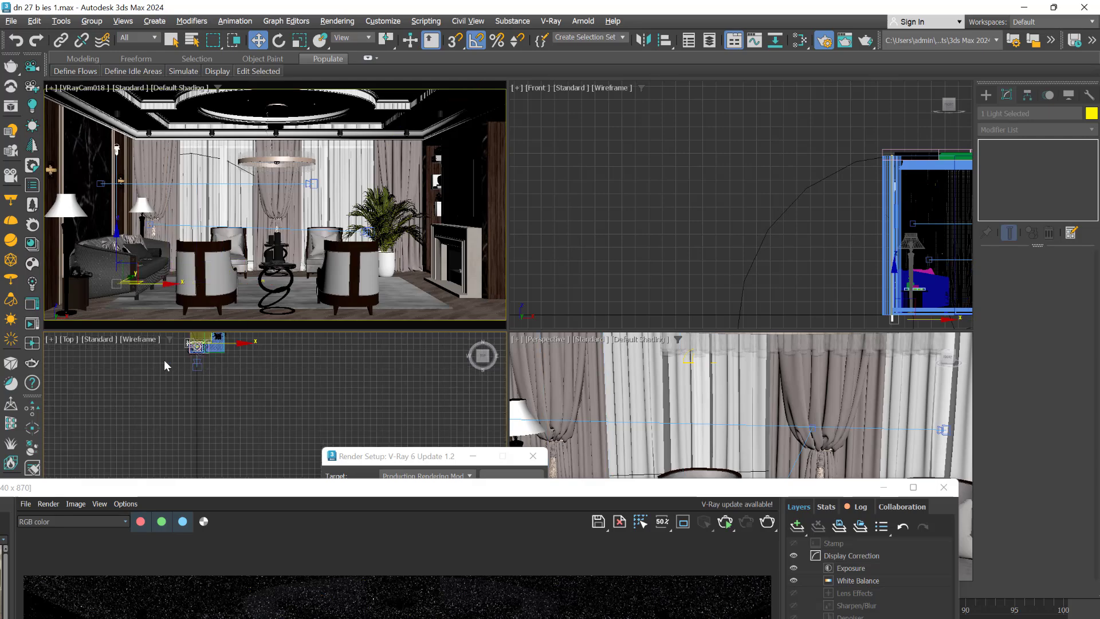
# - Move the IES light and its target off the wall into the room near the window corner in the Top view
pyautogui.scroll(3, 163, 366)
pyautogui.moveTo(153, 379); pyautogui.dragTo(162, 482, button='middle')
pyautogui.scroll(5, 222, 407)
pyautogui.scroll(4, 280, 372)
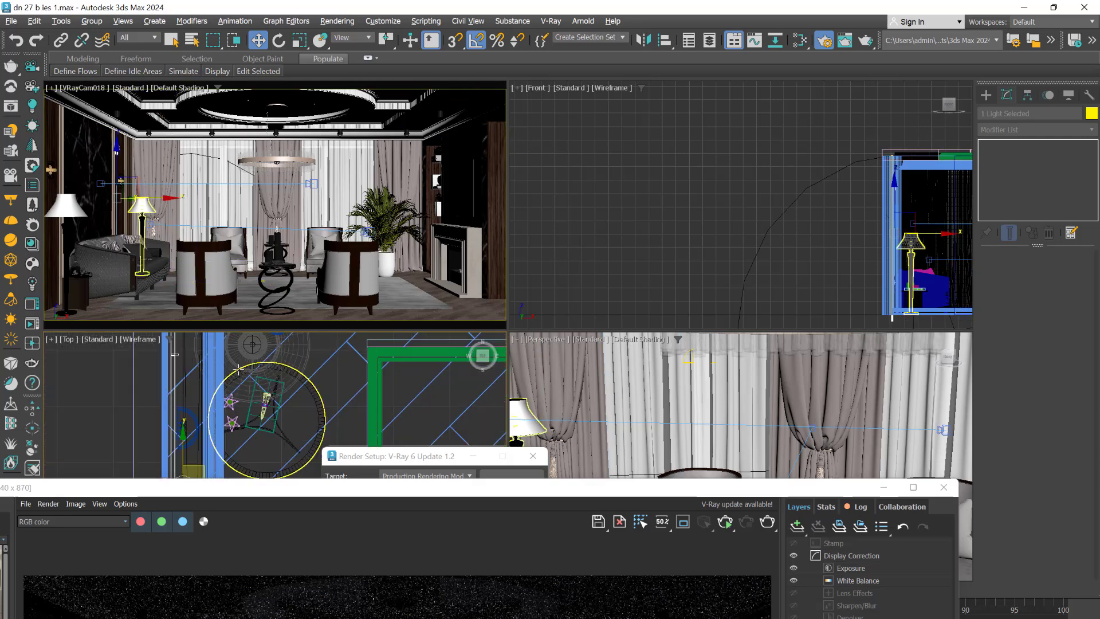
pyautogui.scroll(-5, 129, 400)
pyautogui.scroll(1, 102, 405)
pyautogui.moveTo(102, 405); pyautogui.dragTo(124, 419, button='middle')
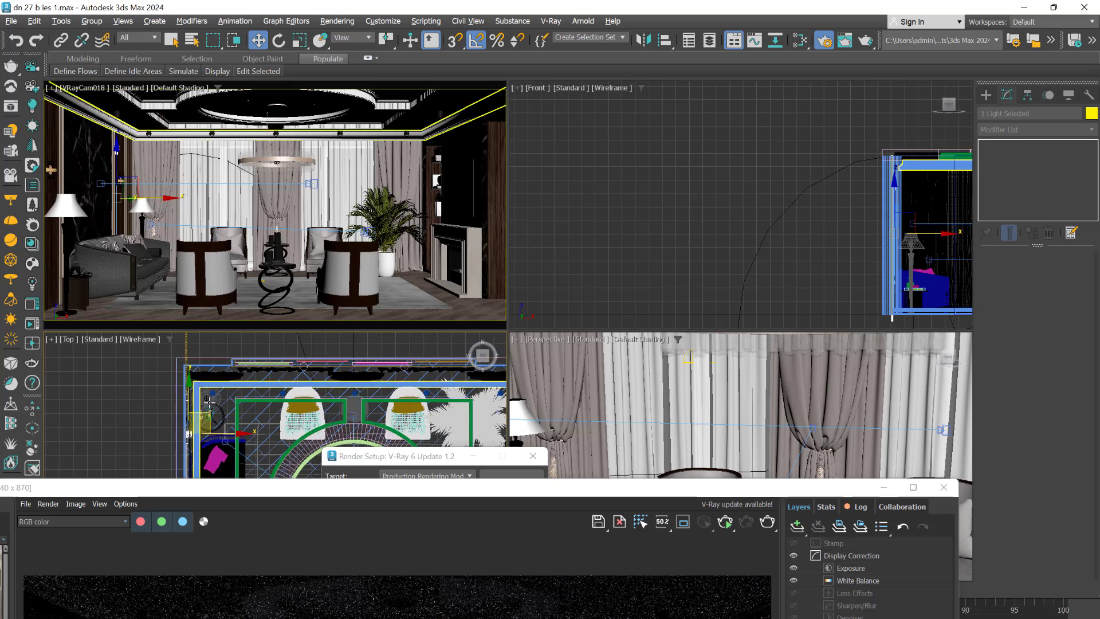
pyautogui.scroll(4, 217, 411)
pyautogui.scroll(-2, 184, 420)
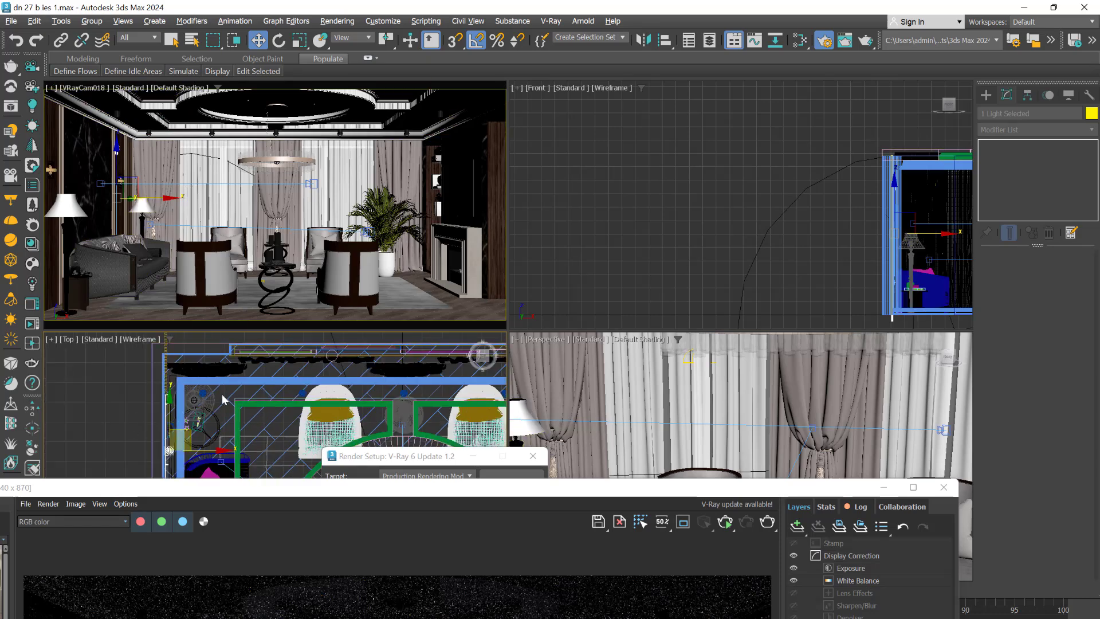
pyautogui.scroll(2, 213, 443)
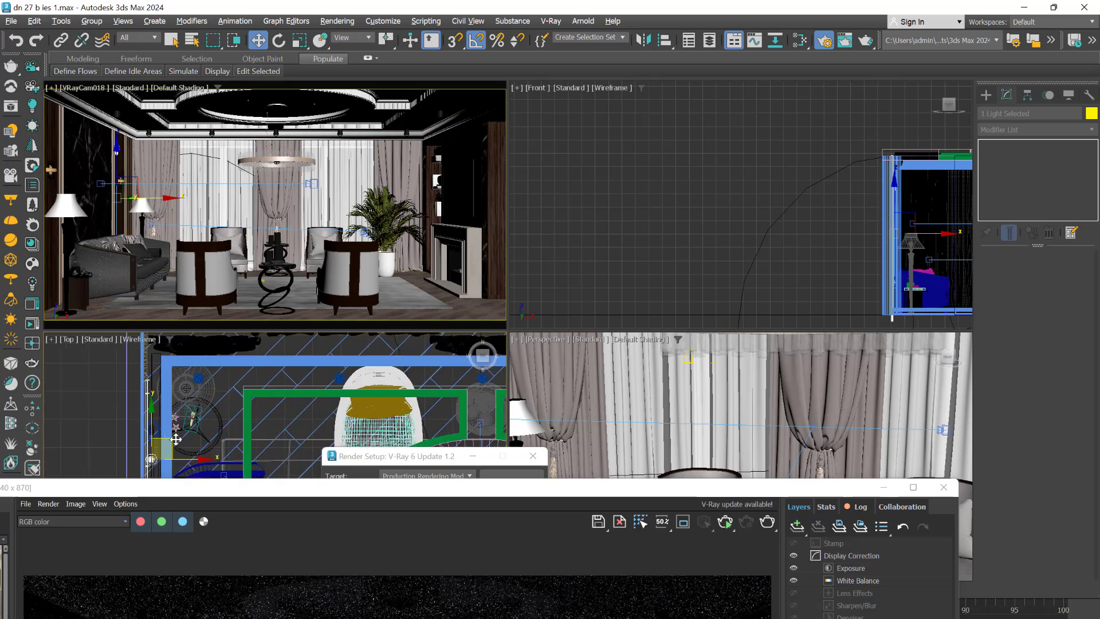
pyautogui.moveTo(175, 440); pyautogui.dragTo(252, 376)
# - Align the IES light and its target with the ceiling spotlight in the room's corner in the Top view
pyautogui.scroll(4, 203, 369)
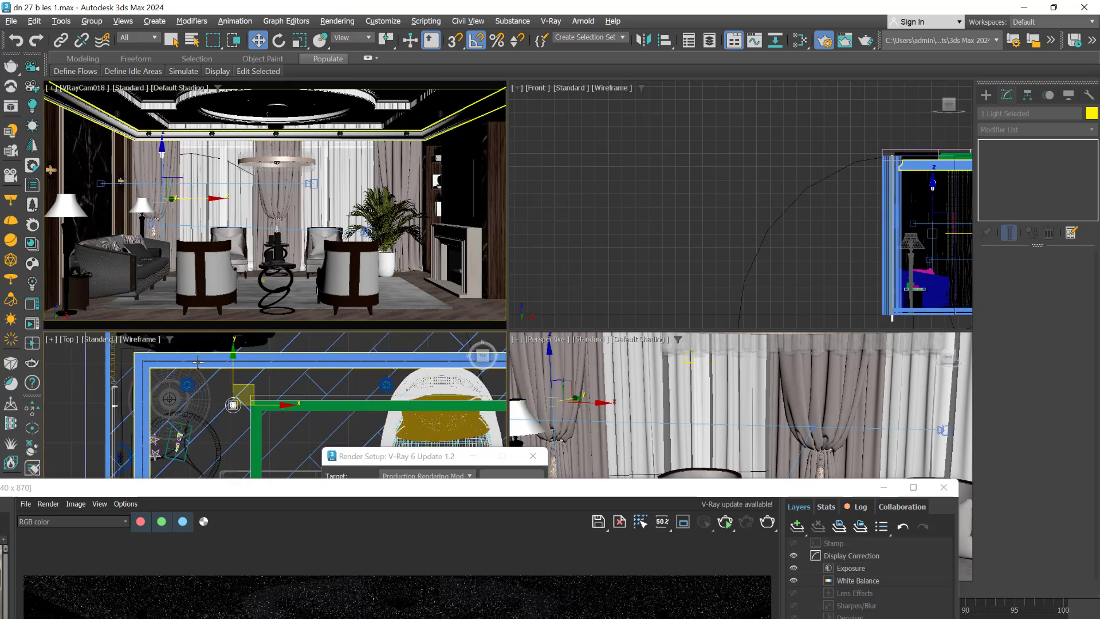
pyautogui.moveTo(203, 368); pyautogui.dragTo(213, 389, button='middle')
pyautogui.scroll(8, 208, 414)
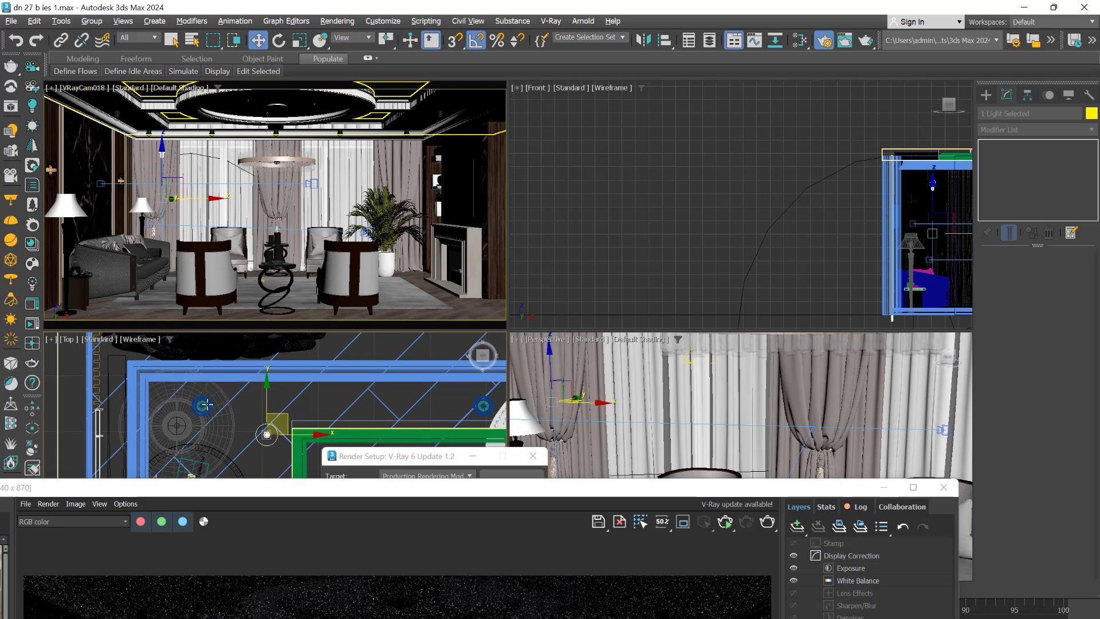
pyautogui.scroll(-7, 202, 404)
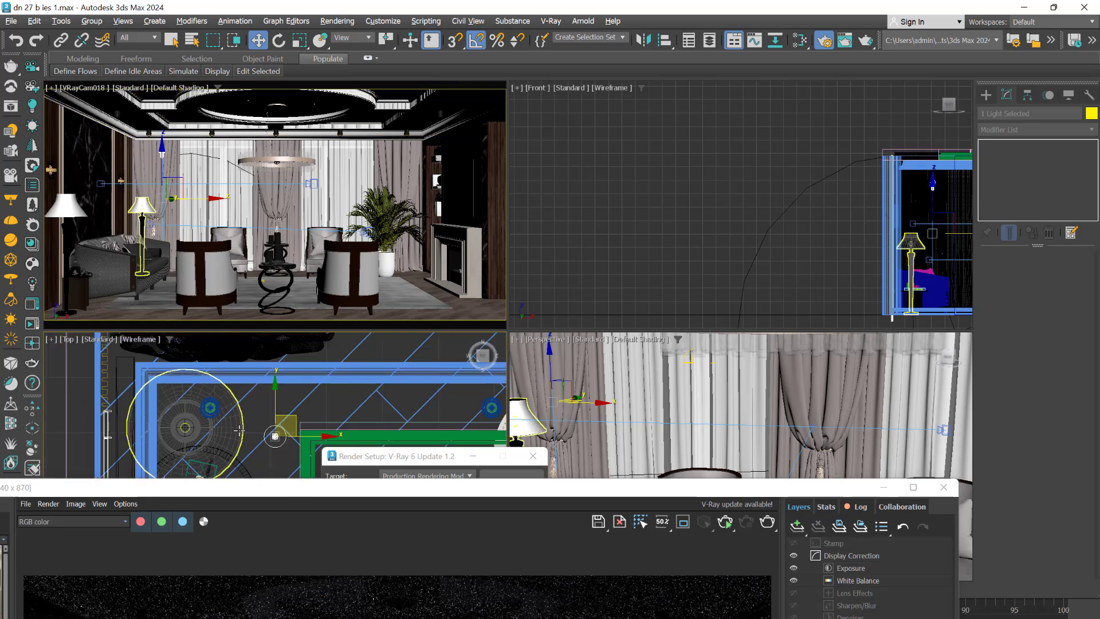
pyautogui.scroll(2, 289, 428)
pyautogui.moveTo(290, 420); pyautogui.dragTo(211, 377)
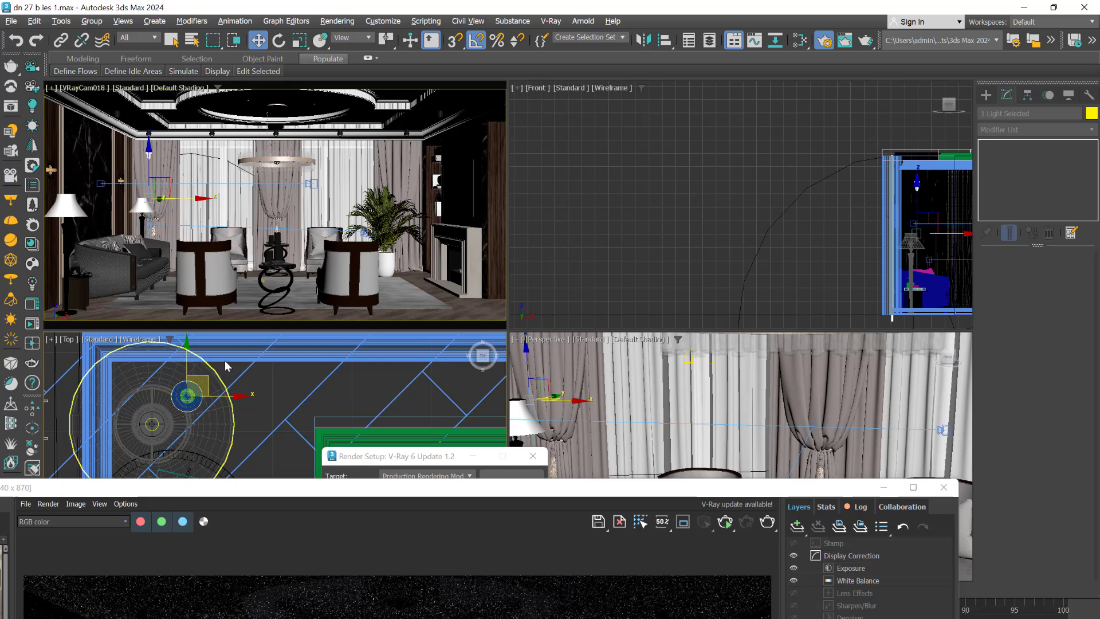
# - Maximise the camera view and raise the IES light with its target to just below the corner ceiling spotlight
pyautogui.rightClick(183, 156)
pyautogui.hotkey('alt', 'w')
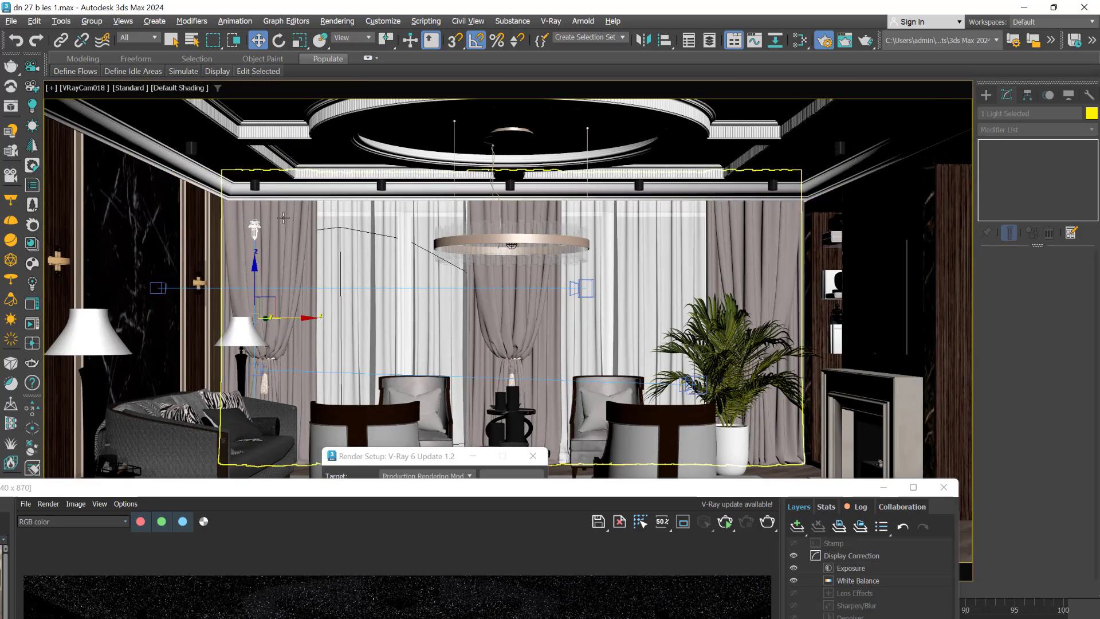
pyautogui.moveTo(263, 272); pyautogui.dragTo(267, 247)
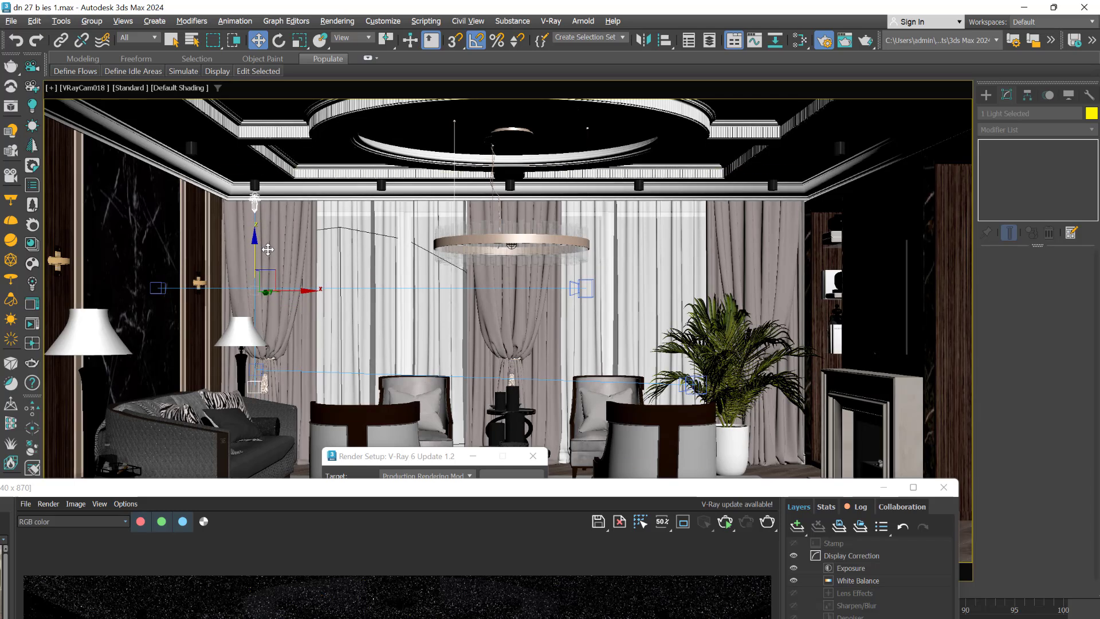
# - Select only the IES light, start an interactive render, and place the frame buffer so the light's parameters stay accessible
pyautogui.moveTo(483, 489); pyautogui.dragTo(549, 110)
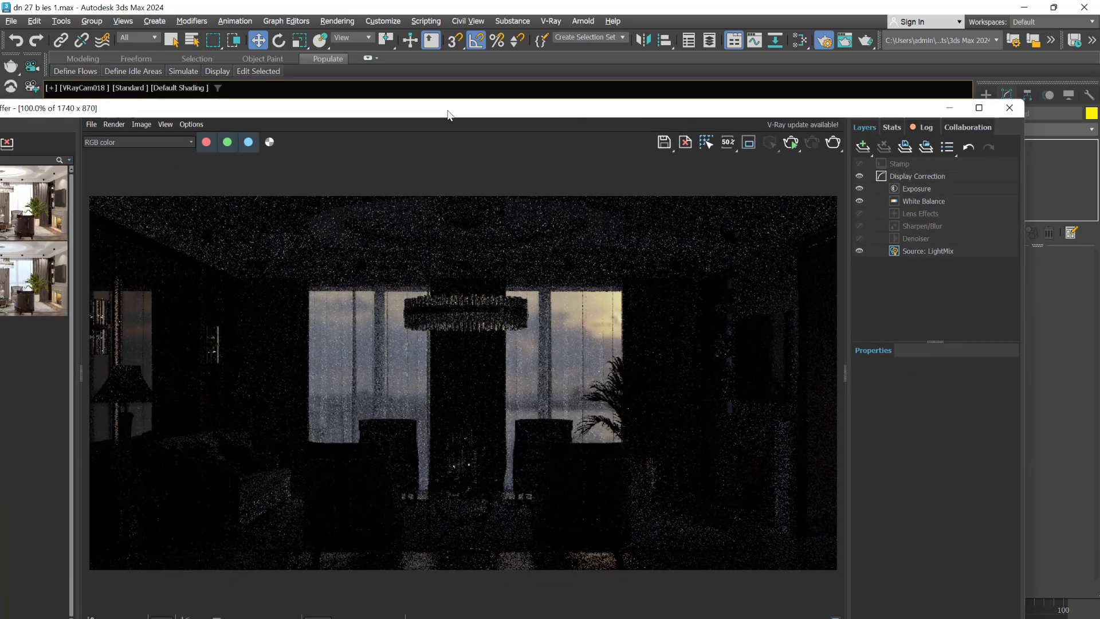
pyautogui.moveTo(449, 115); pyautogui.dragTo(454, 351)
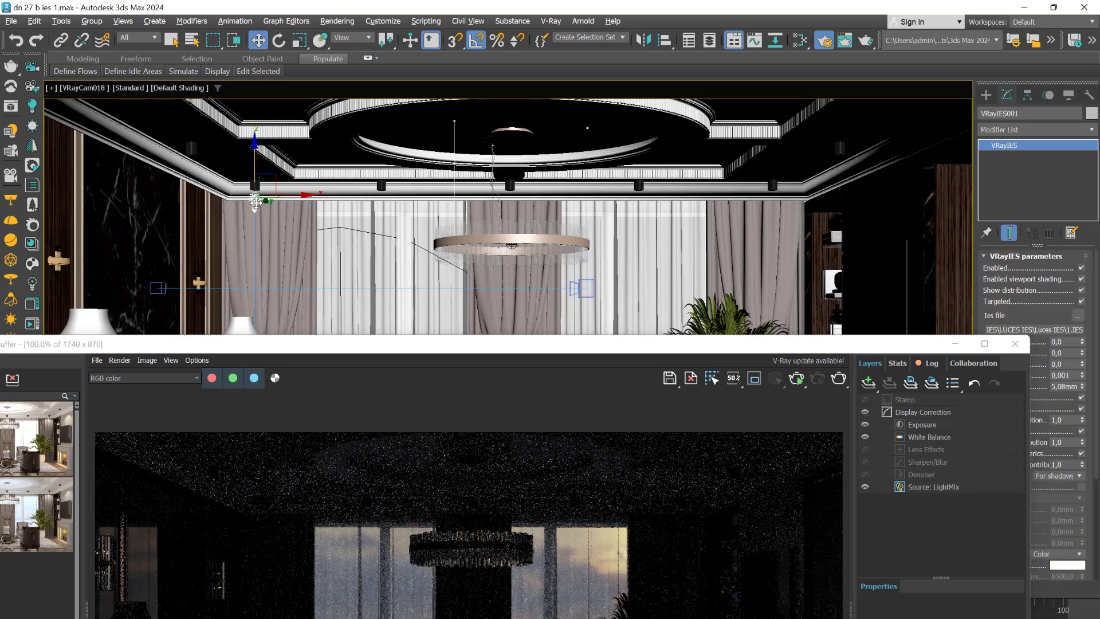
pyautogui.click(796, 380)
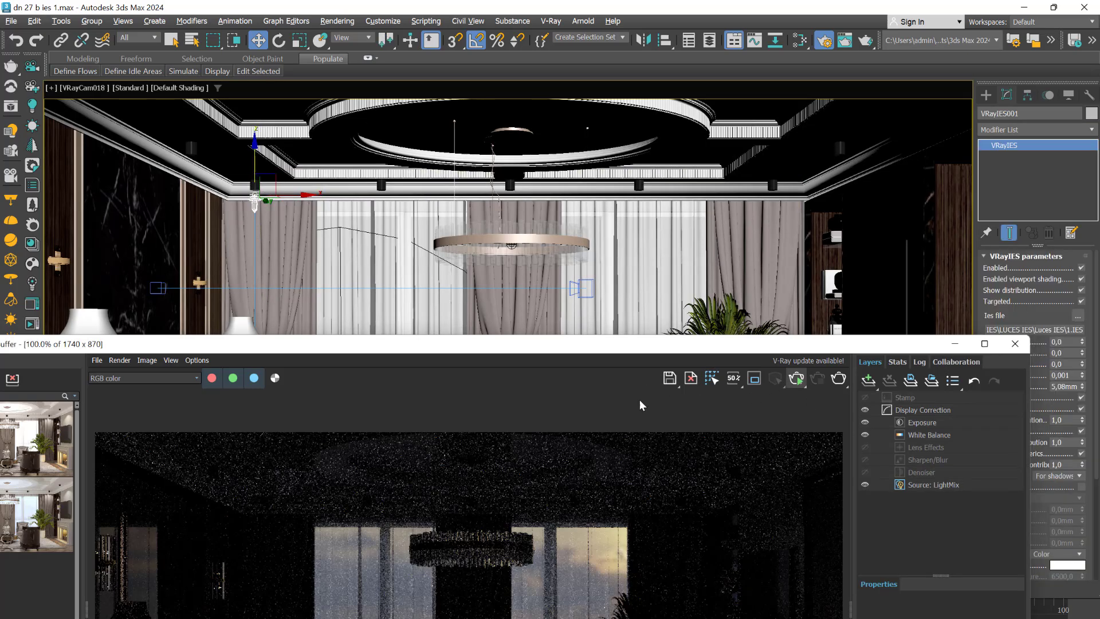
pyautogui.click(796, 381)
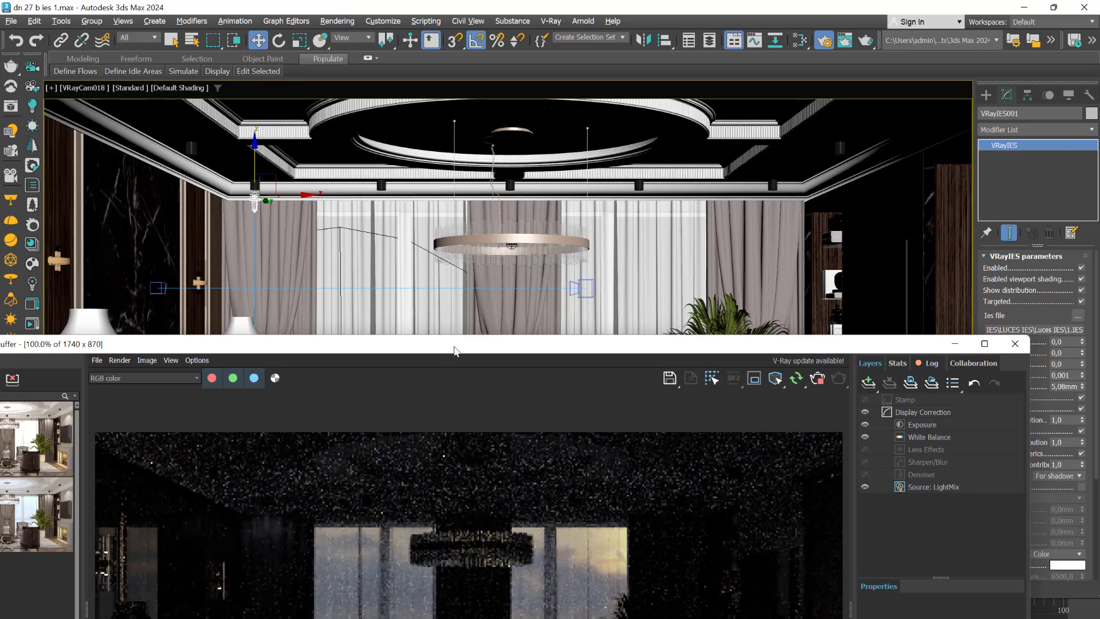
pyautogui.moveTo(454, 346); pyautogui.dragTo(480, 156)
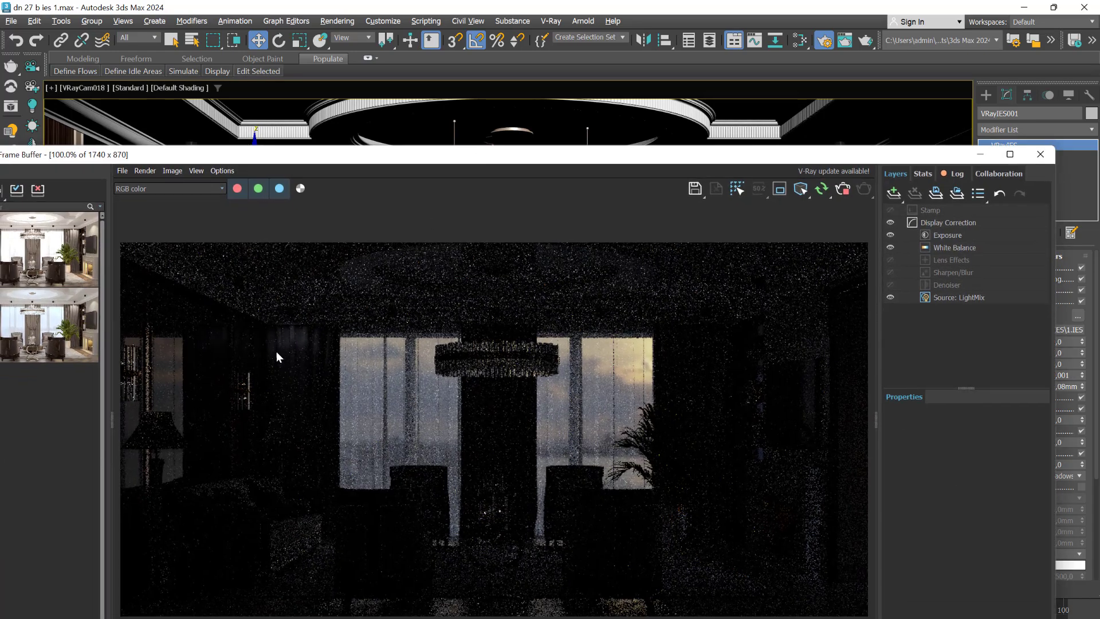
pyautogui.moveTo(802, 158); pyautogui.dragTo(682, 127)
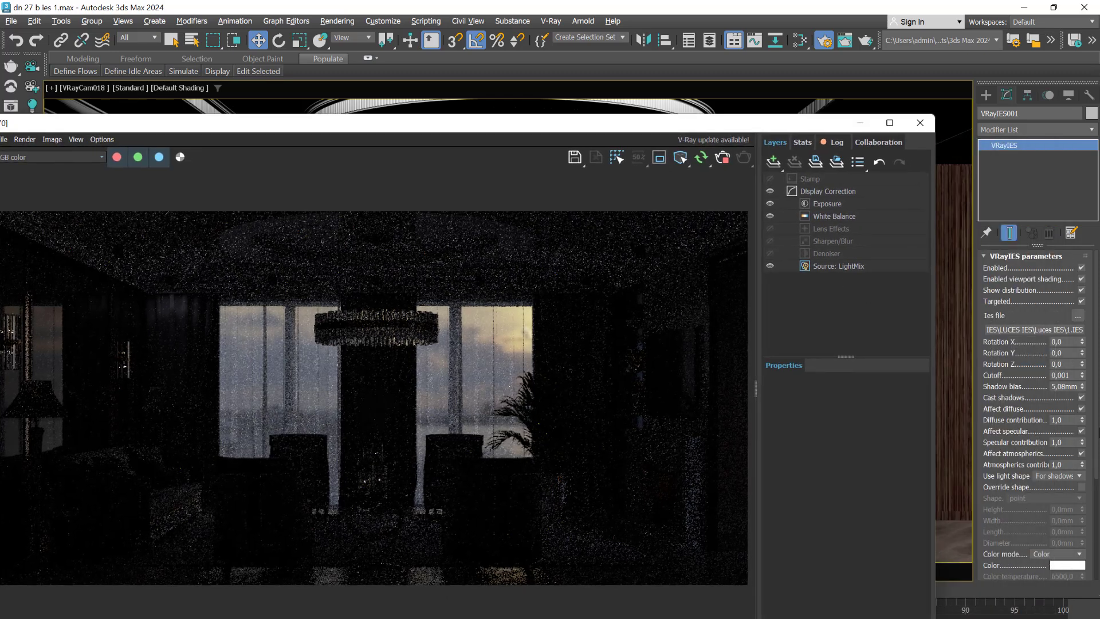
# - Switch the IES light's color mode to Temperature and set the color temperature to 4500
pyautogui.scroll(-3, 1053, 435)
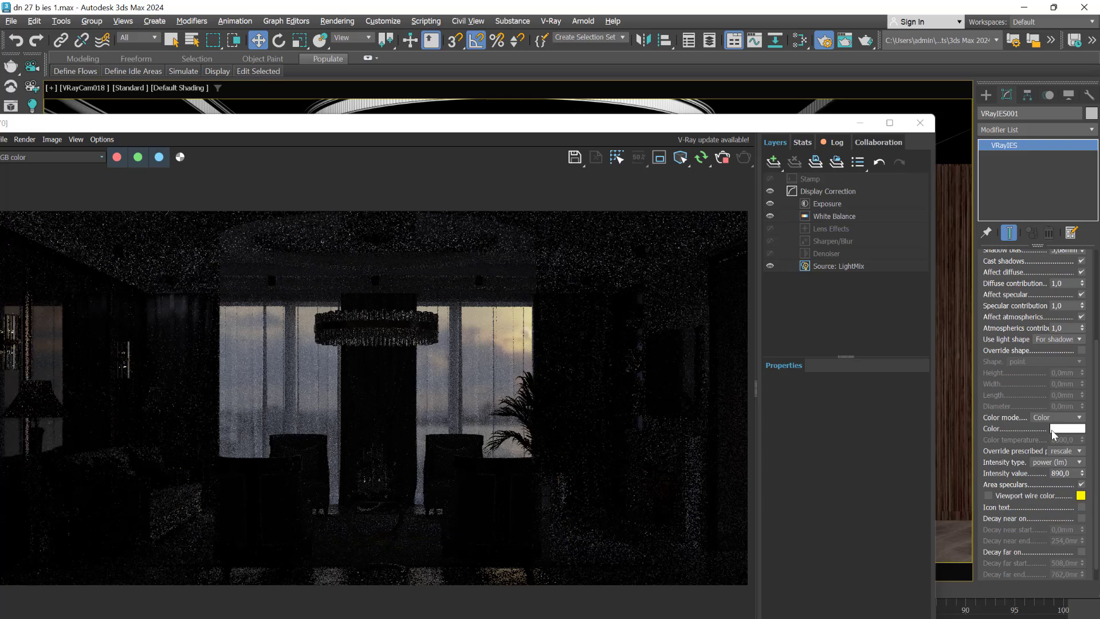
pyautogui.click(1067, 417)
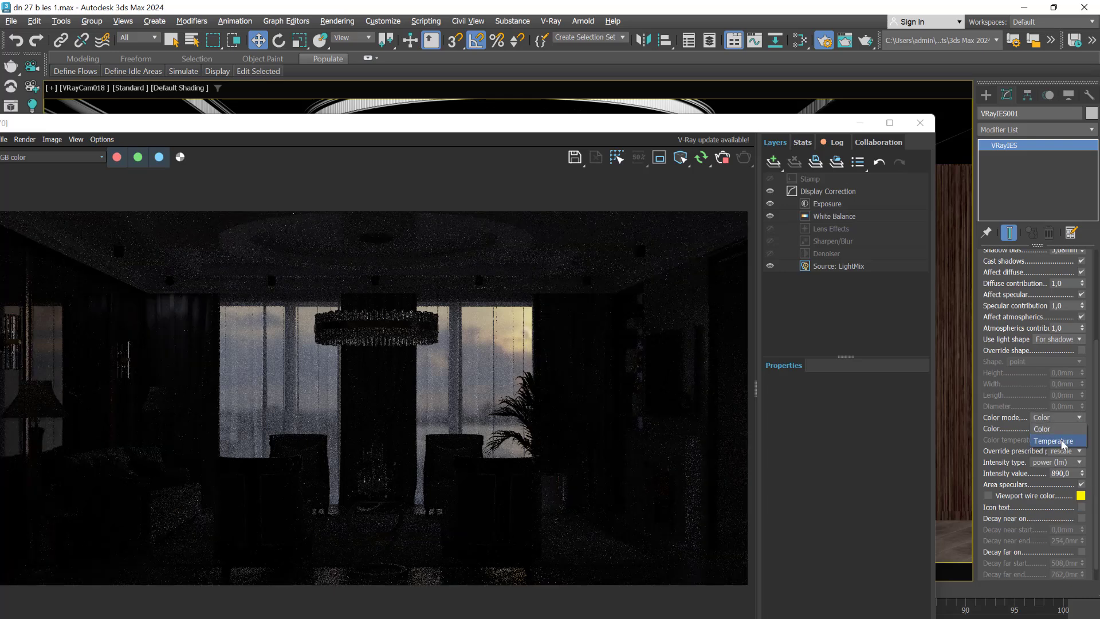
pyautogui.click(1058, 441)
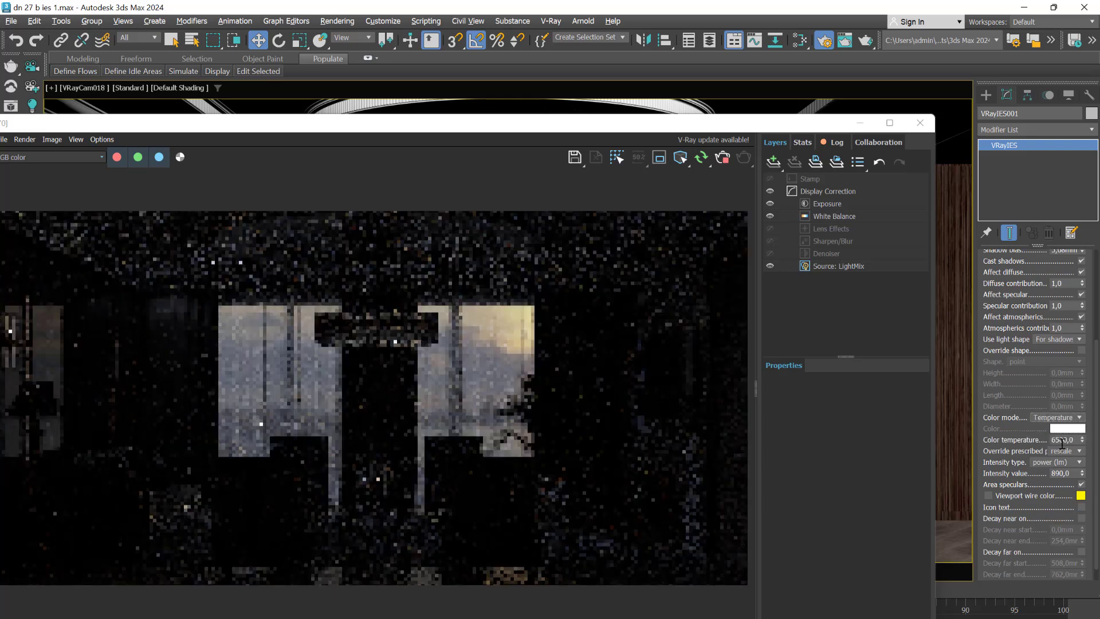
pyautogui.click(1060, 440)
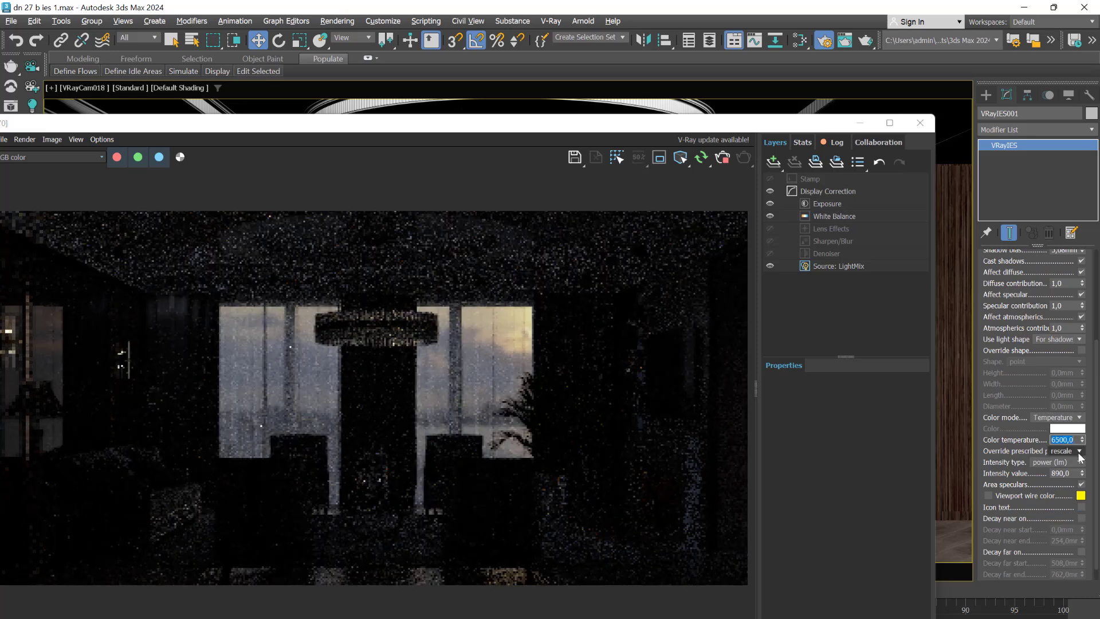
pyautogui.press('Return')
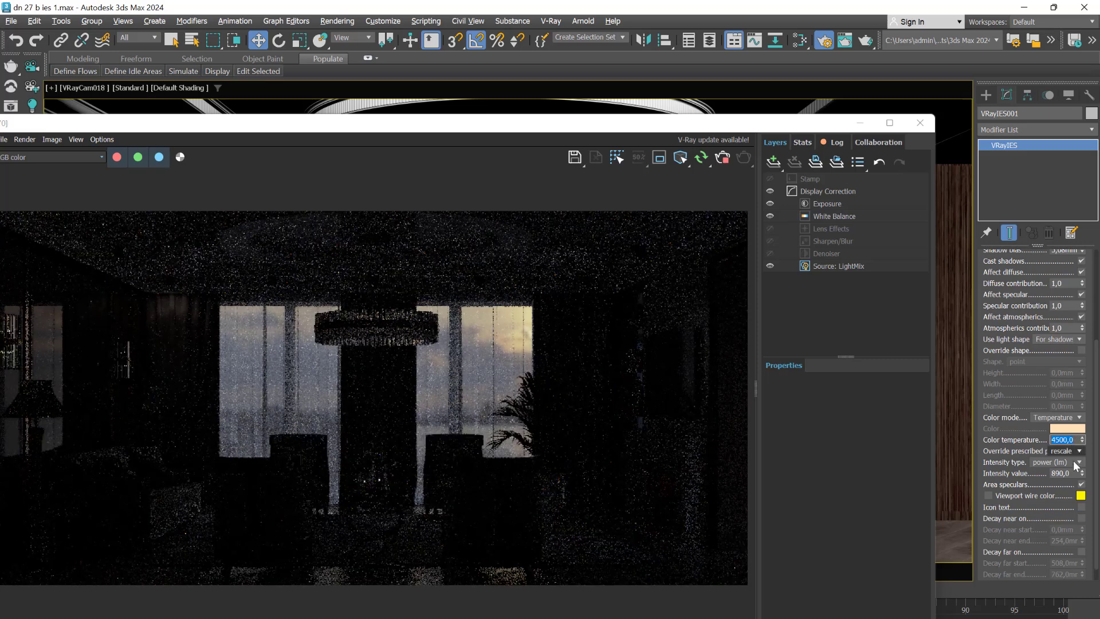
# - Keep the IES light's intensity type at power (lm) and set its intensity value to 8000
pyautogui.click(1080, 462)
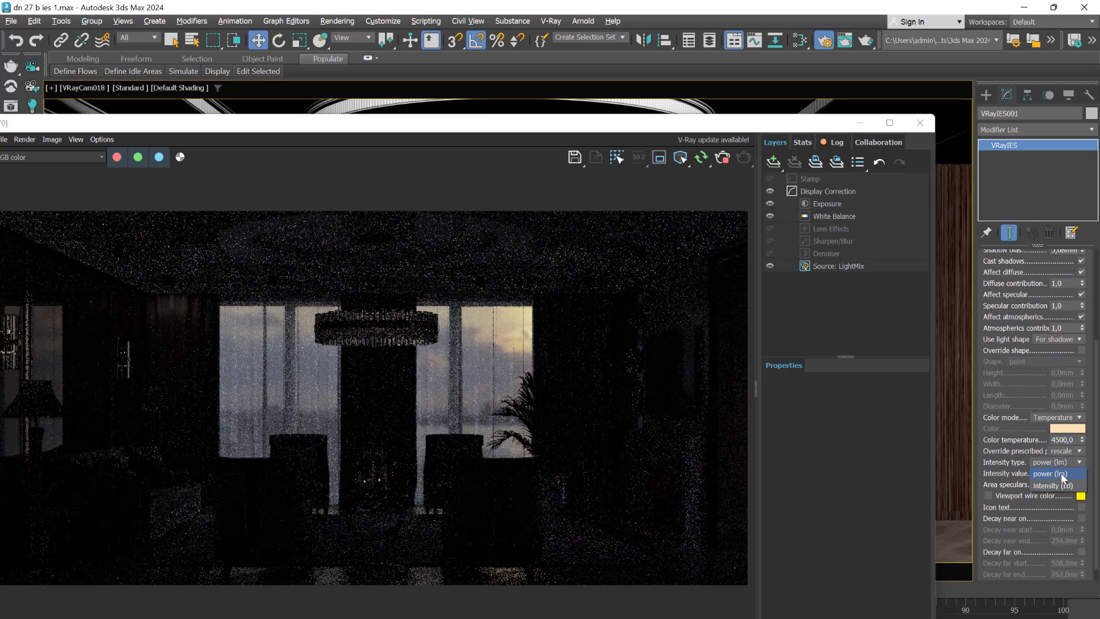
pyautogui.click(1079, 472)
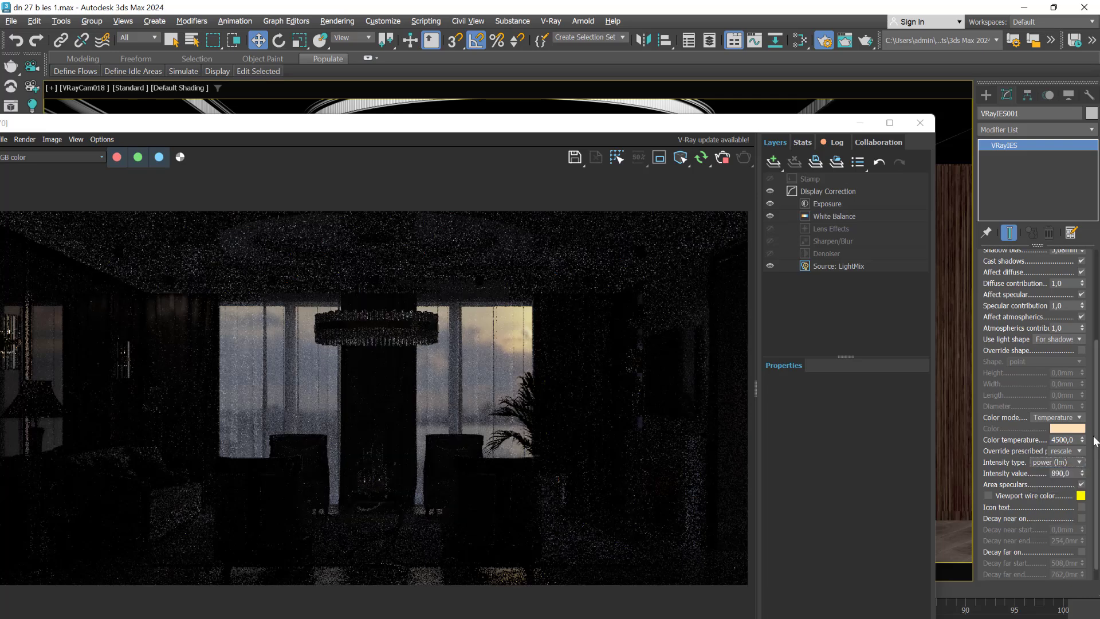
pyautogui.doubleClick(1069, 473)
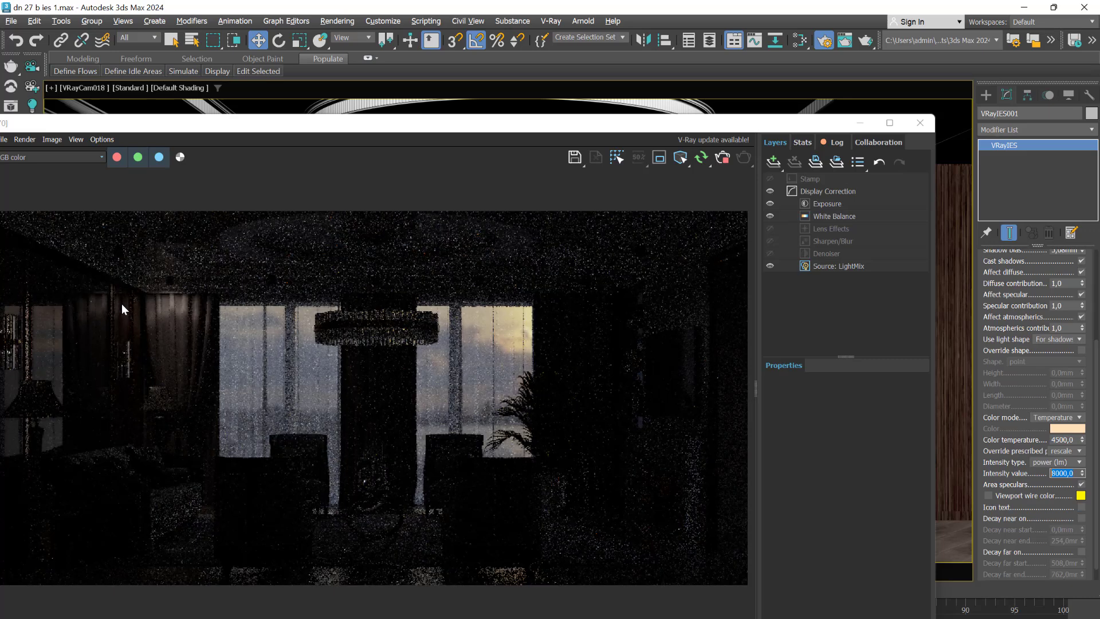
# - Compare the light pattern on the rendered curtain with the profiles in IESseveral.jpeg, then minimise the reference image
pyautogui.scroll(1, 118, 304)
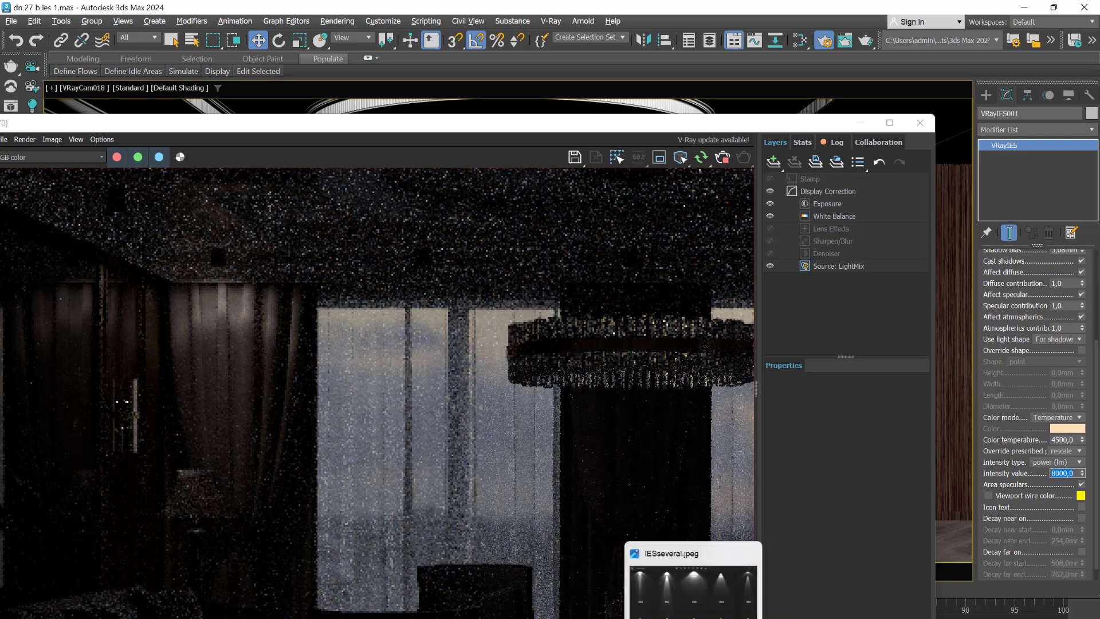
pyautogui.click(683, 602)
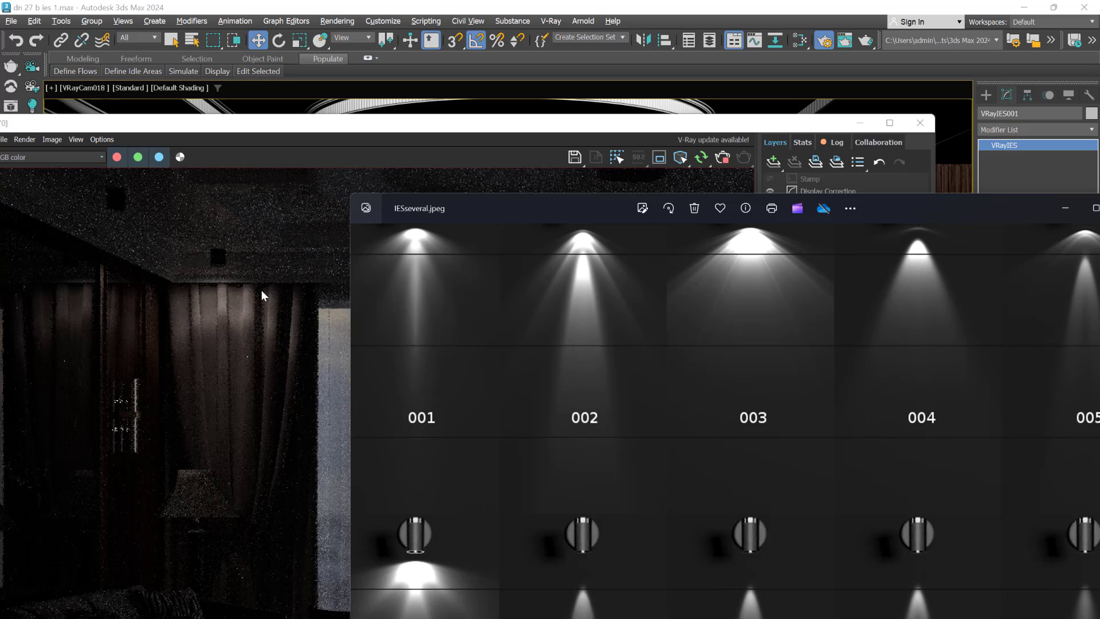
pyautogui.moveTo(995, 205); pyautogui.dragTo(740, 243)
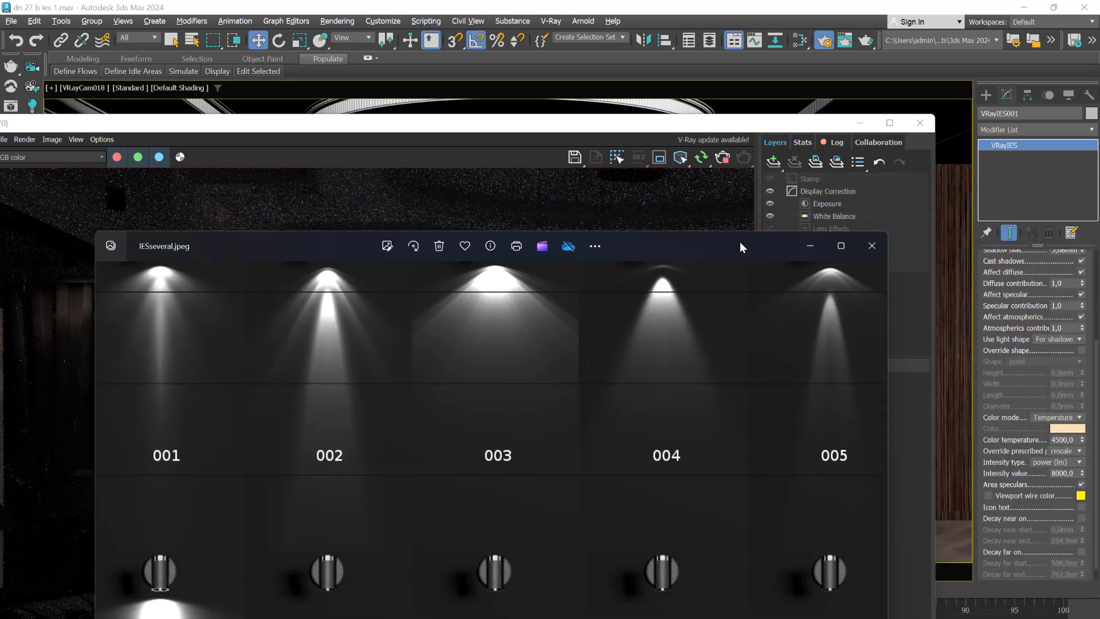
pyautogui.click(809, 247)
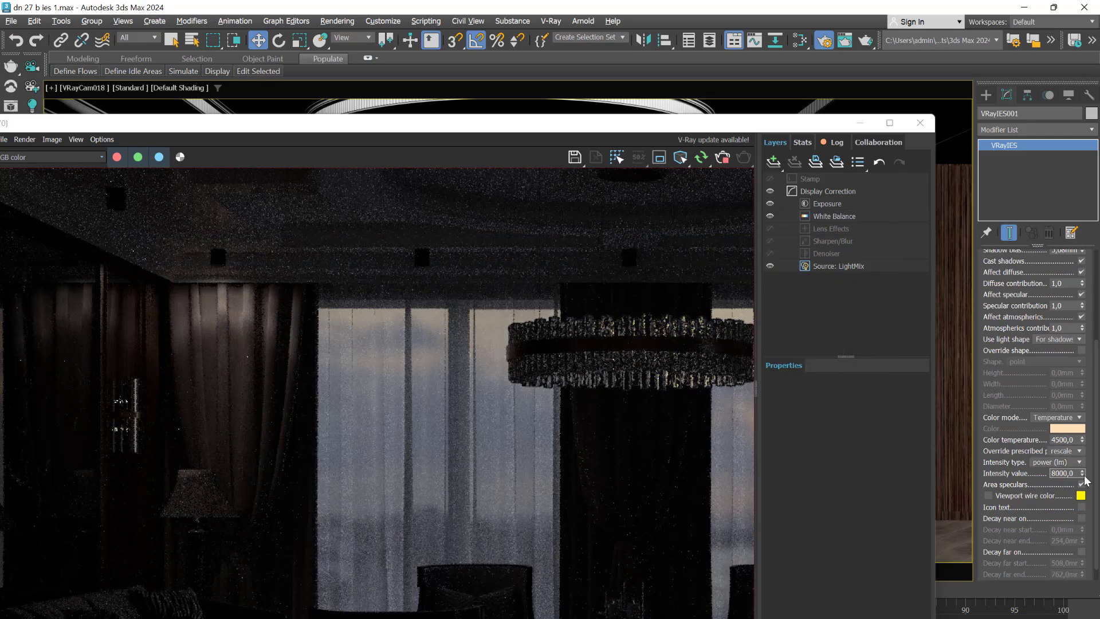
# - Set the IES light's intensity value to 18000 and check the whole rendered room
pyautogui.click(1083, 475)
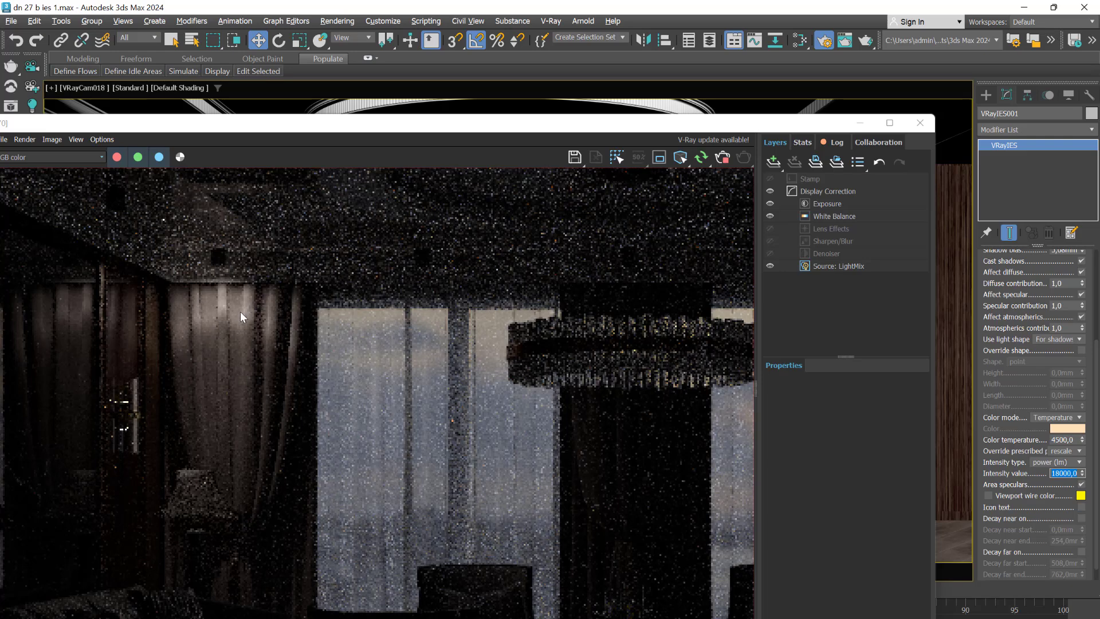
pyautogui.scroll(-2, 235, 304)
pyautogui.scroll(-2, 194, 358)
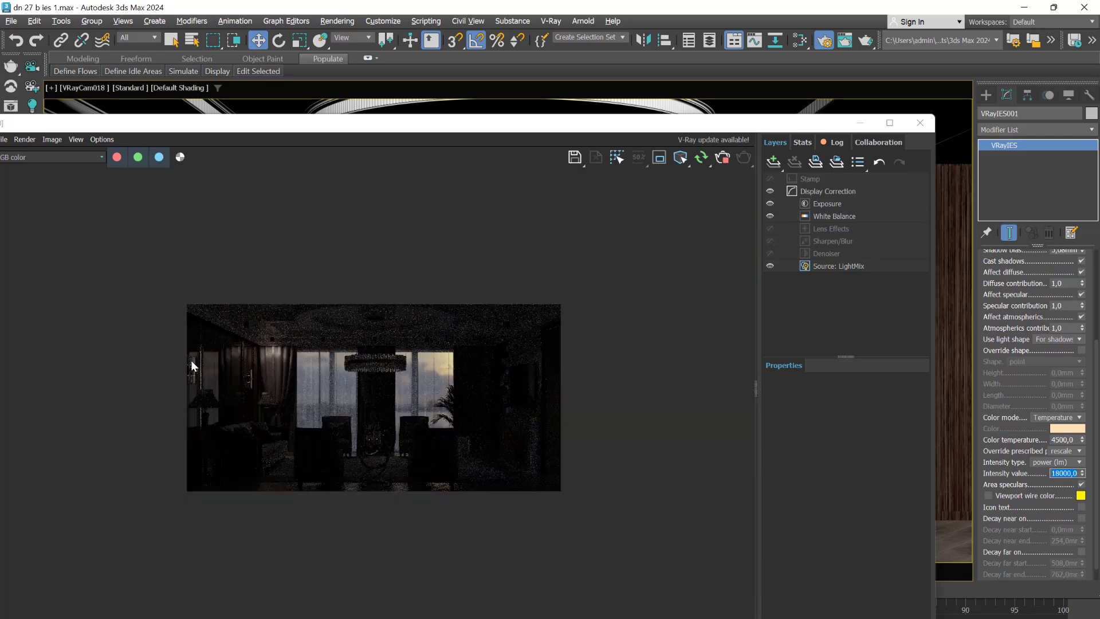
pyautogui.scroll(2, 225, 381)
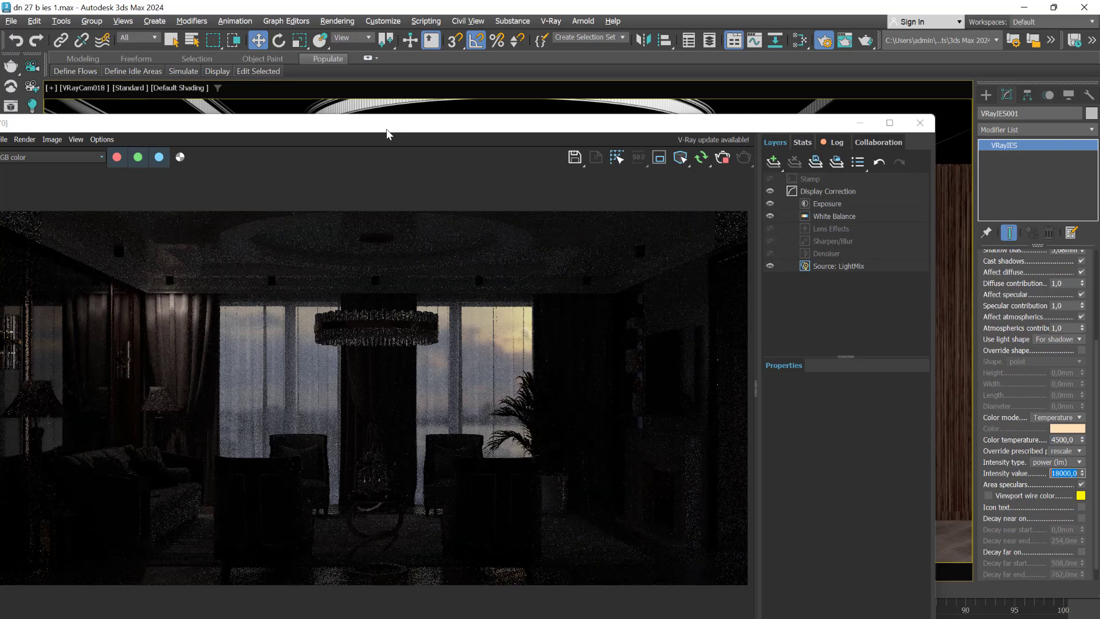
# - Reposition the frame buffer over the camera view and stop the interactive render
pyautogui.moveTo(386, 129); pyautogui.dragTo(507, 409)
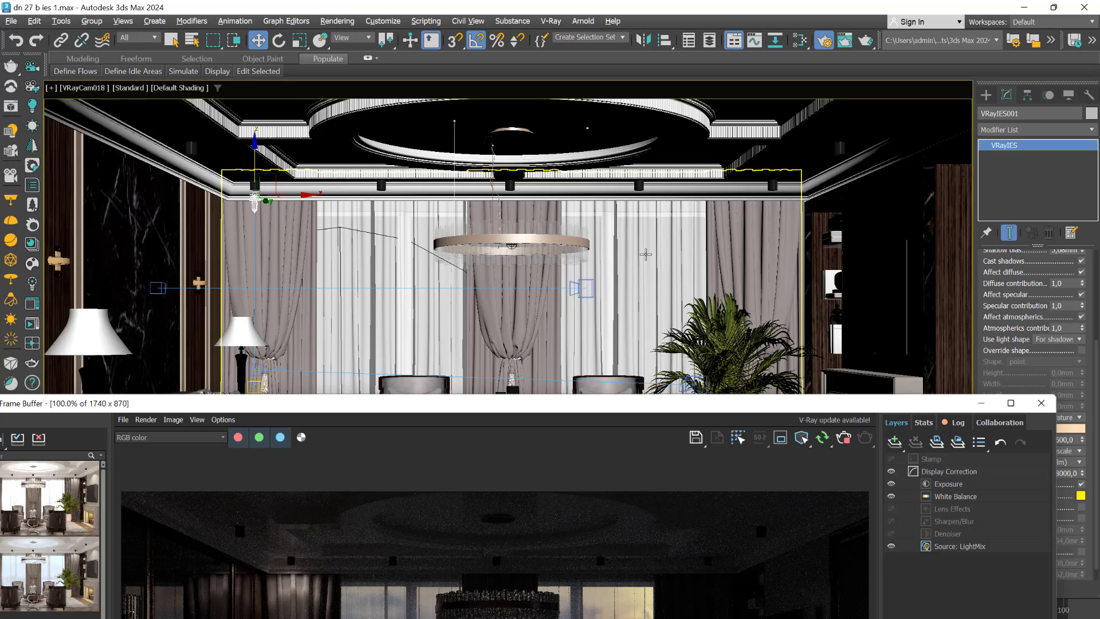
pyautogui.moveTo(764, 411); pyautogui.dragTo(514, 211)
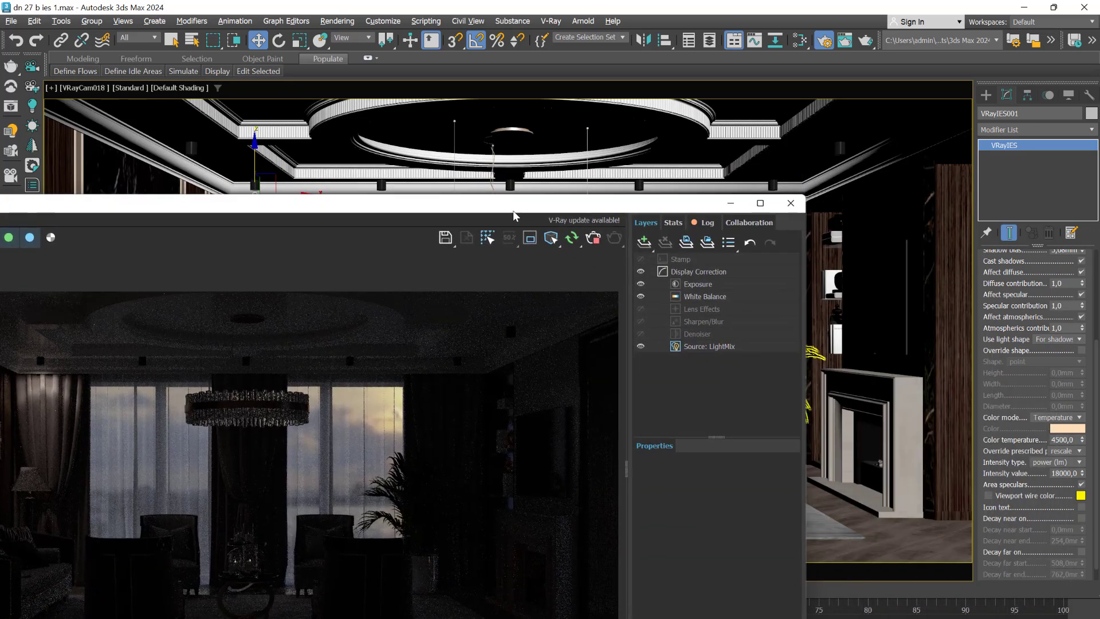
pyautogui.click(595, 242)
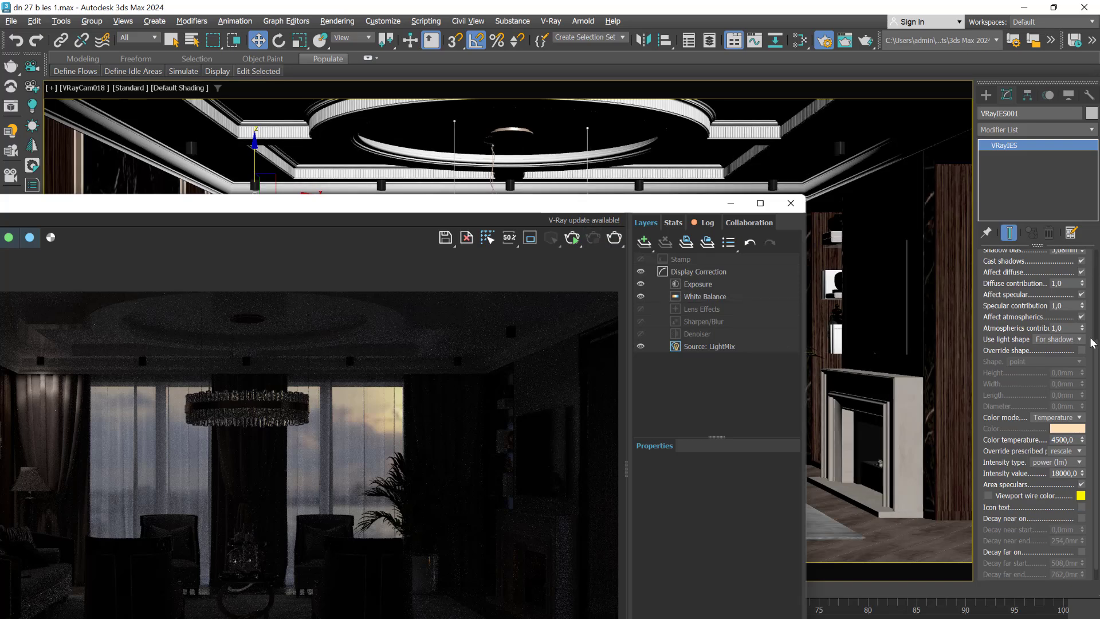
pyautogui.scroll(4, 1091, 343)
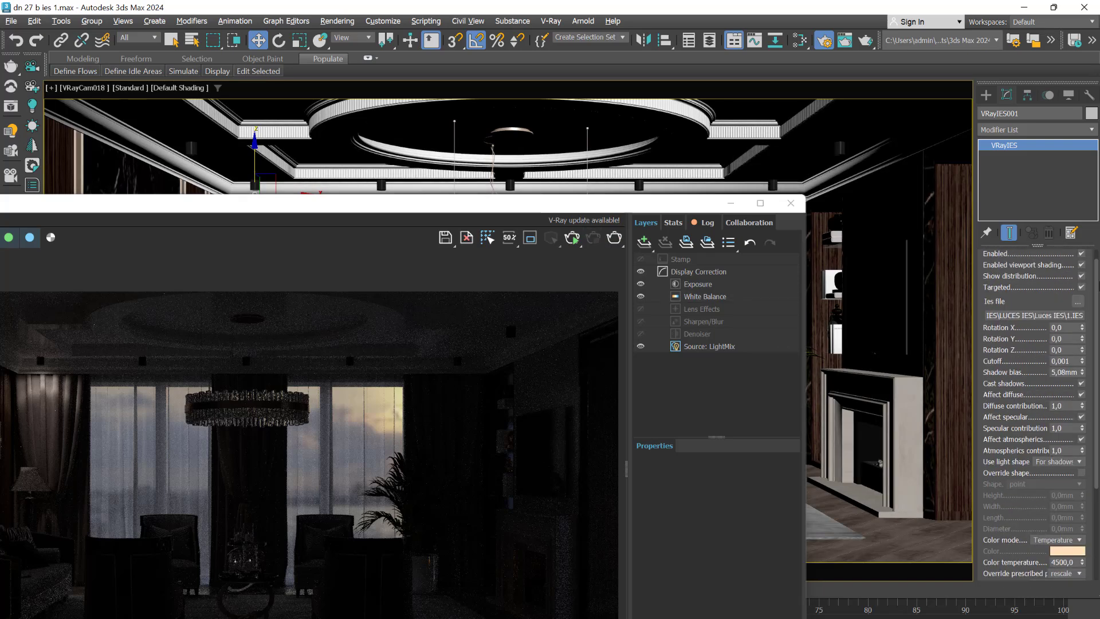
# - Move the frame buffer down so the camera view is clear of it
pyautogui.scroll(1, 1083, 344)
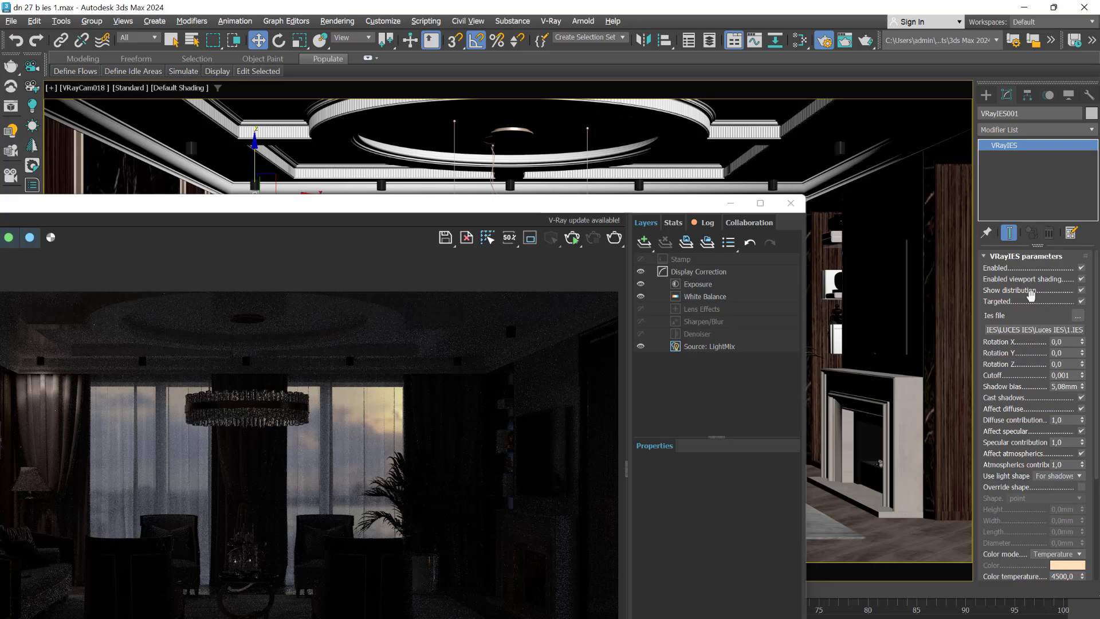
pyautogui.scroll(-3, 1031, 295)
pyautogui.moveTo(548, 211); pyautogui.dragTo(865, 526)
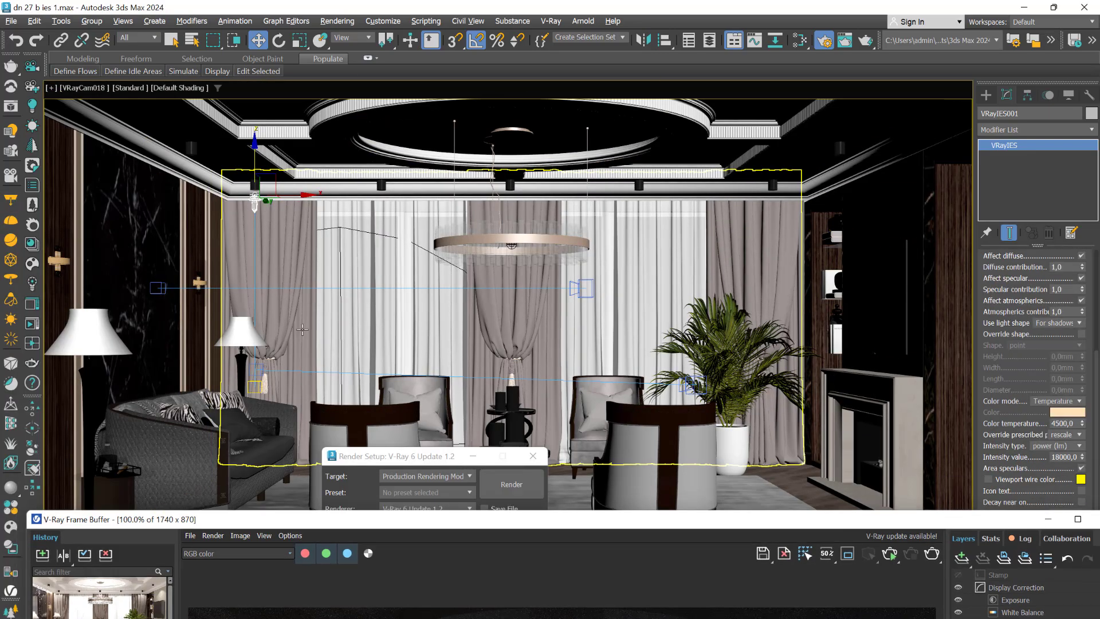
# - Restore the four-viewport layout and copy the IES light from the curtain to the marble wall behind the sofa
pyautogui.hotkey('alt', 'w')
pyautogui.scroll(2, 216, 432)
pyautogui.moveTo(217, 432)
pyautogui.mouseDown(button='middle')
pyautogui.moveTo(226, 373)
pyautogui.moveTo(232, 433)
pyautogui.mouseUp(button='middle')
pyautogui.scroll(2, 226, 373)
pyautogui.moveTo(250, 350)
pyautogui.keyDown('shift'); pyautogui.mouseDown()
pyautogui.moveTo(187, 467)
pyautogui.moveTo(197, 474)
pyautogui.mouseUp(); pyautogui.keyUp('shift')
pyautogui.click(551, 390)
pyautogui.scroll(5, 275, 487)
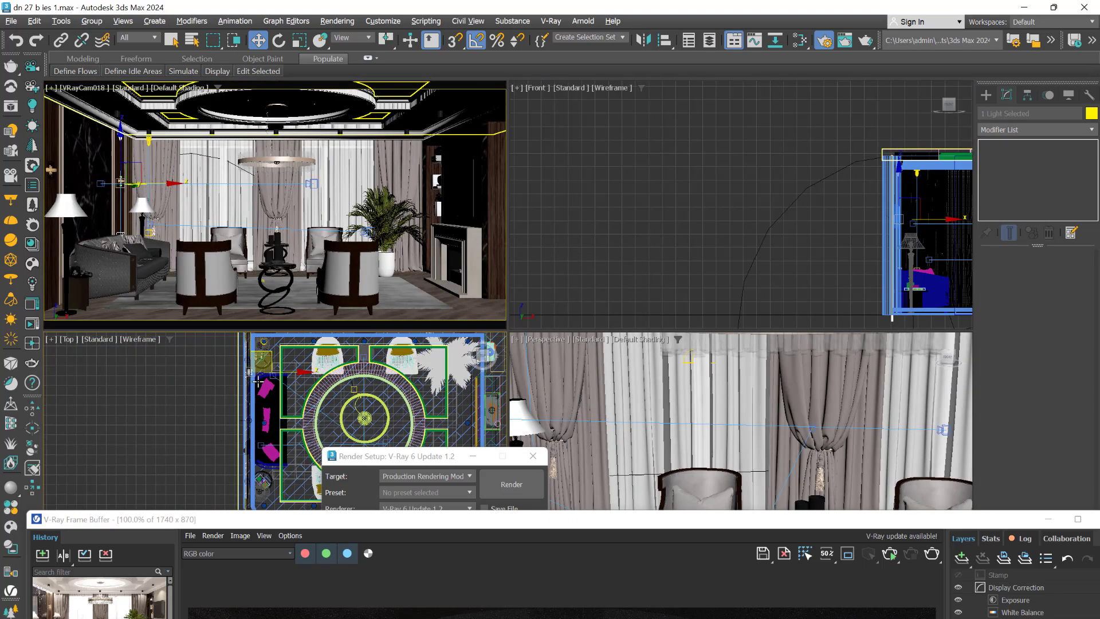
pyautogui.scroll(-6, 278, 441)
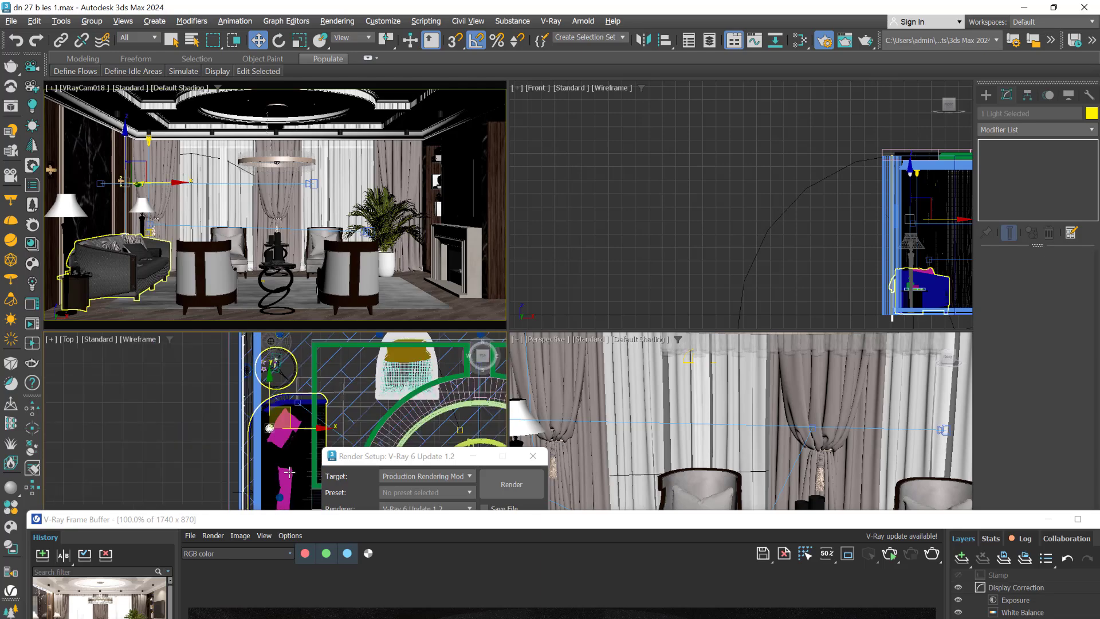
pyautogui.moveTo(288, 439); pyautogui.dragTo(286, 477)
pyautogui.moveTo(93, 150); pyautogui.dragTo(92, 165)
# - Switch the camera viewport to VRayCam020, which faces the marble wall
pyautogui.click(313, 183)
pyautogui.press('c')
pyautogui.moveTo(308, 182); pyautogui.dragTo(490, 200, button='middle')
# - Select the copied IES light and lower it along the marble wall
pyautogui.click(337, 108)
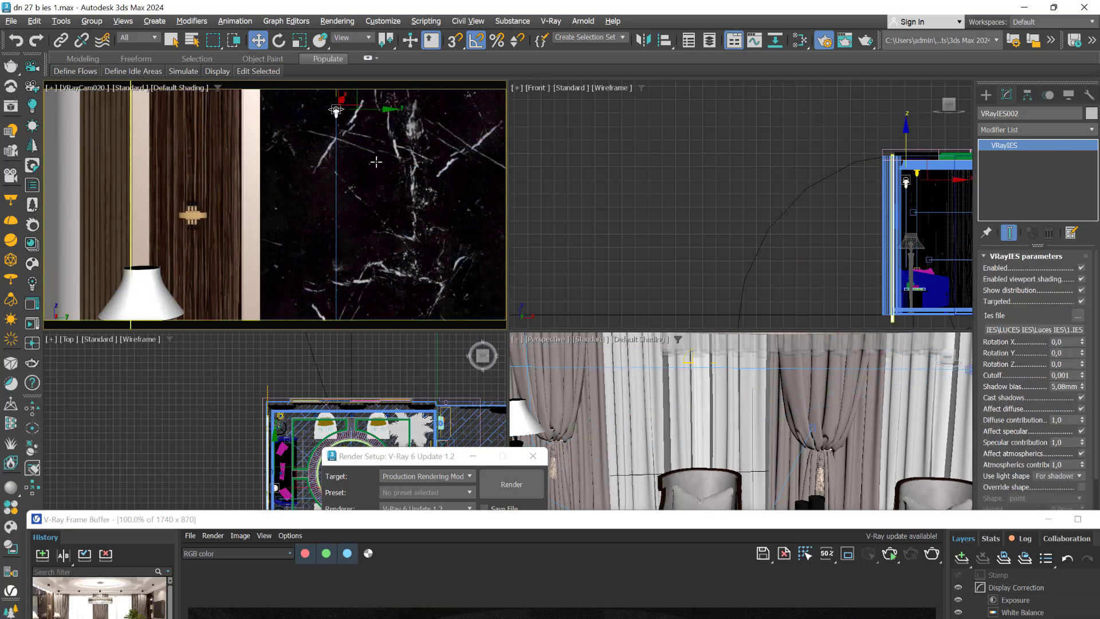
pyautogui.moveTo(377, 163); pyautogui.dragTo(376, 198, button='middle')
pyautogui.moveTo(337, 113); pyautogui.dragTo(338, 163)
pyautogui.moveTo(338, 162); pyautogui.dragTo(337, 102, button='middle')
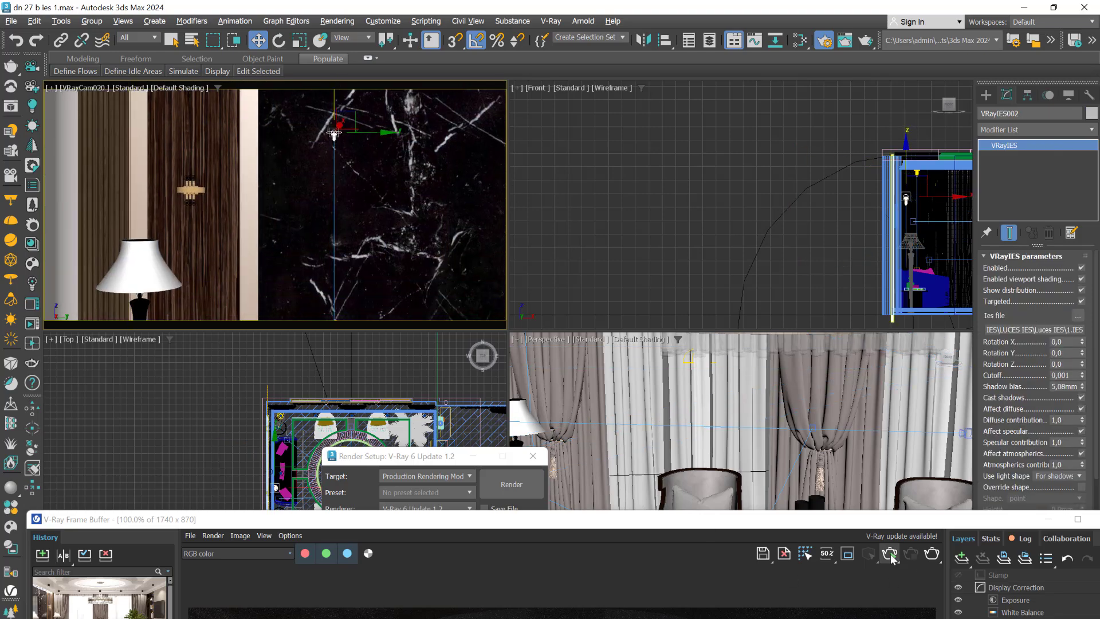
# - Start an interactive render of the marble wall, reposition the frame buffer and turn on region rendering
pyautogui.click(890, 554)
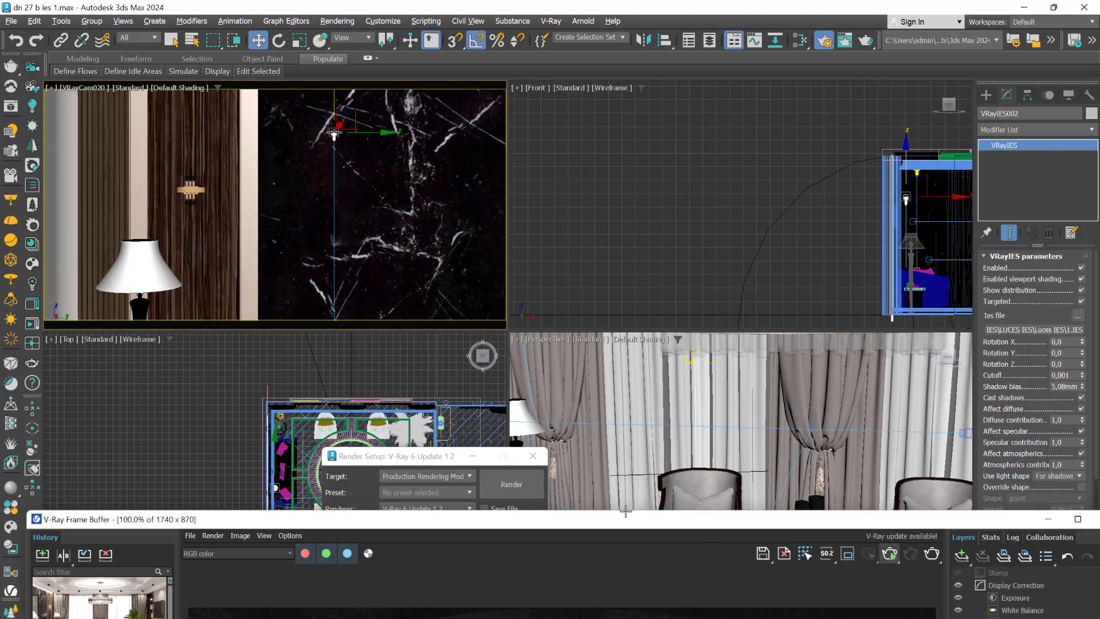
pyautogui.moveTo(626, 520); pyautogui.dragTo(544, 320)
pyautogui.moveTo(641, 324); pyautogui.dragTo(515, 240)
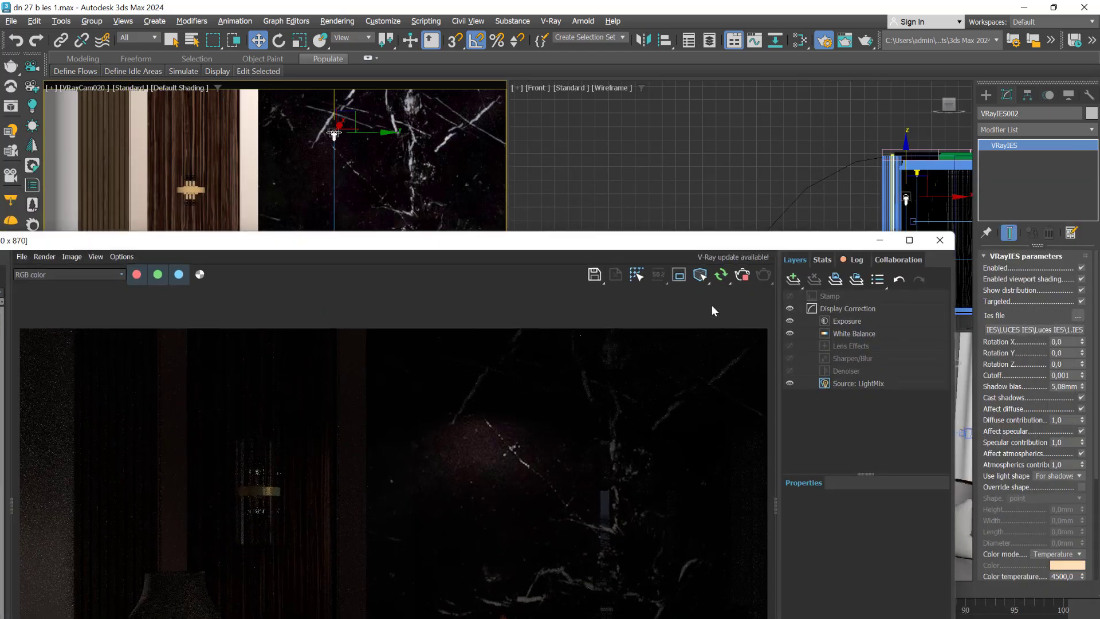
pyautogui.click(679, 275)
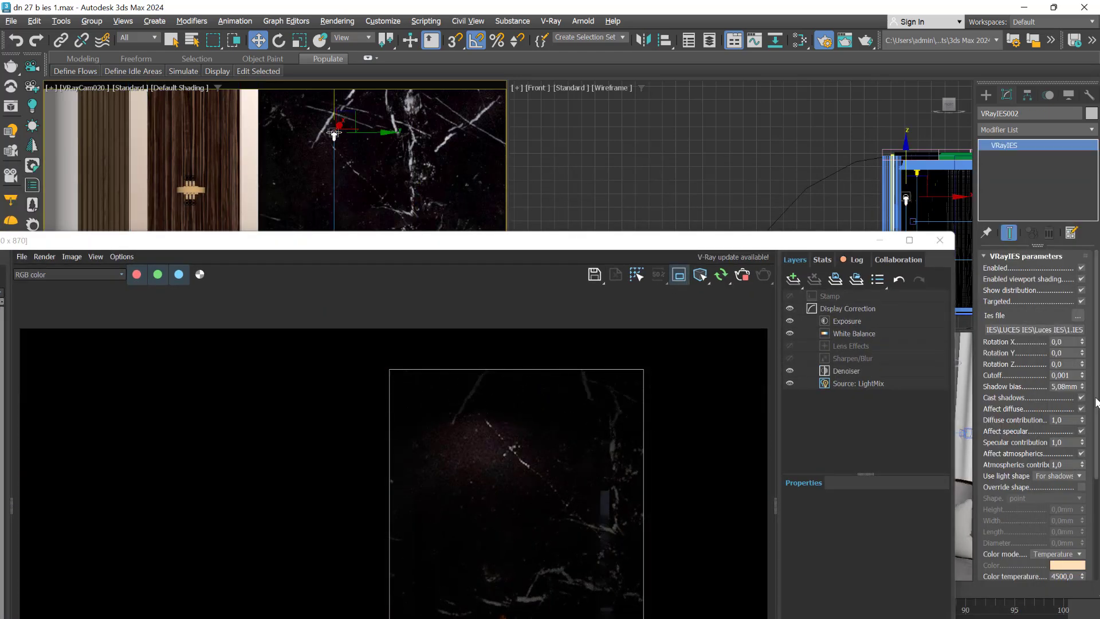
# - Set the copied IES light's intensity value to 118000 and draw a larger render region over the marble wall
pyautogui.scroll(-3, 1057, 457)
pyautogui.click(1057, 456)
pyautogui.write('118000,')
pyautogui.press('Return')
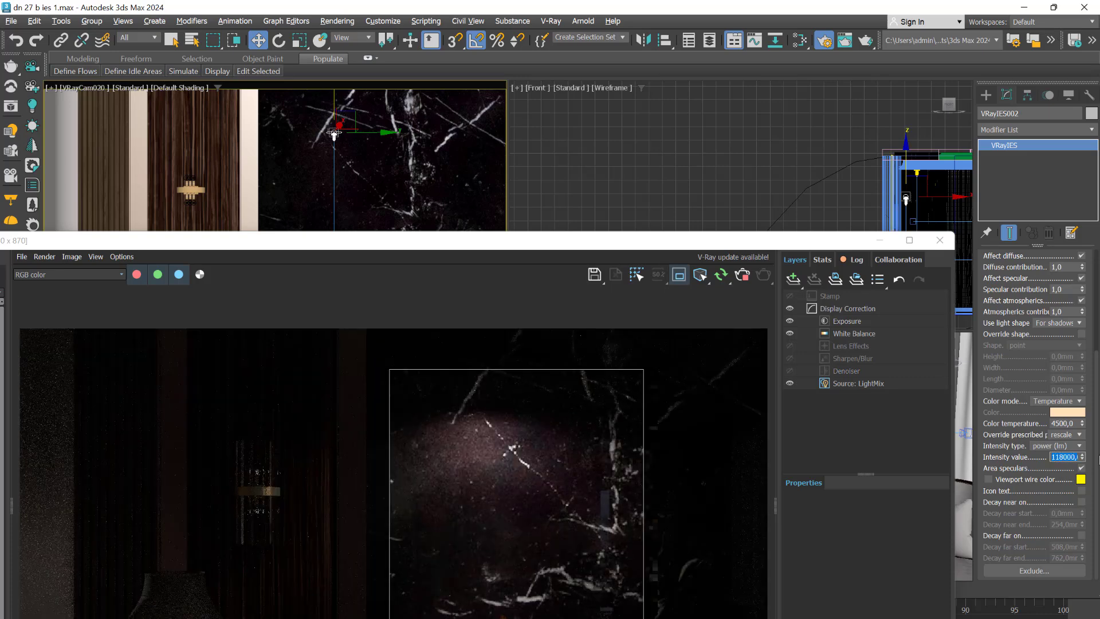
pyautogui.moveTo(287, 338); pyautogui.dragTo(698, 618)
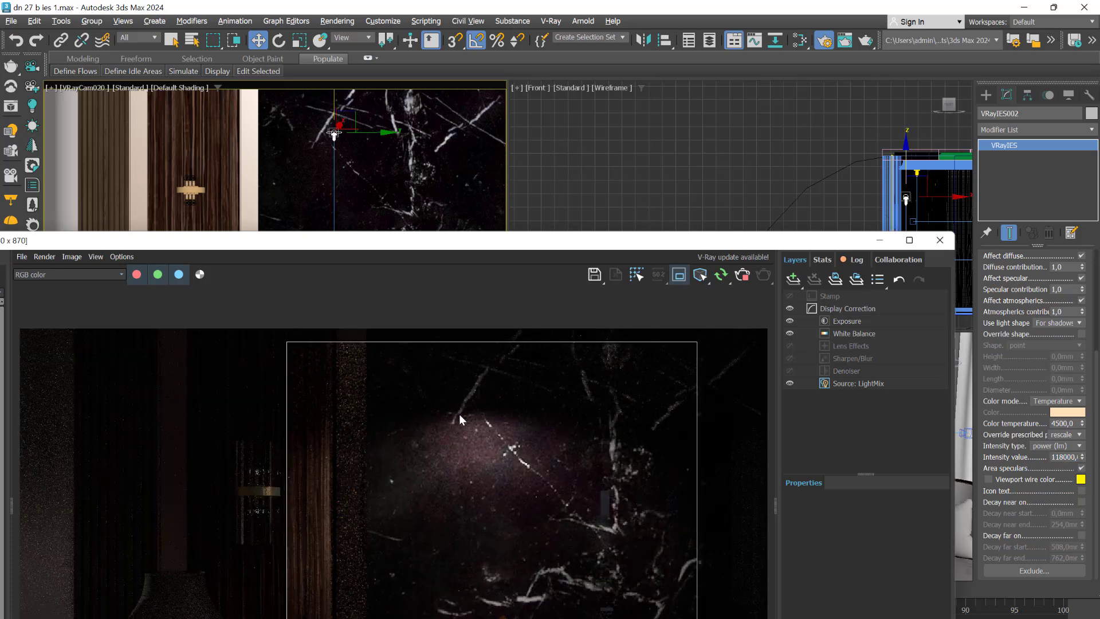
# - Turn off region rendering, stop the interactive render and move the frame buffer below the camera view
pyautogui.click(685, 575)
pyautogui.click(810, 246)
pyautogui.click(679, 275)
pyautogui.click(742, 275)
pyautogui.moveTo(679, 244); pyautogui.dragTo(615, 520)
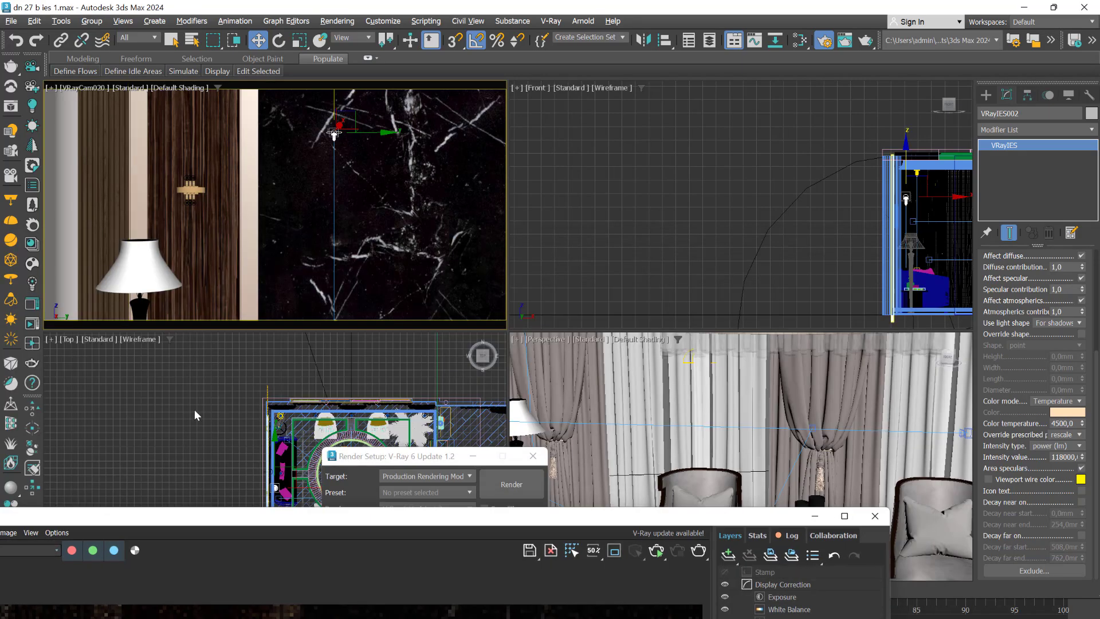
# - Select VRayCam018 in the Top view, look through it in the camera viewport, maximise that view and hide its safe frame
pyautogui.scroll(-5, 195, 409)
pyautogui.click(259, 479)
pyautogui.rightClick(290, 250)
pyautogui.press('c')
pyautogui.click(557, 434)
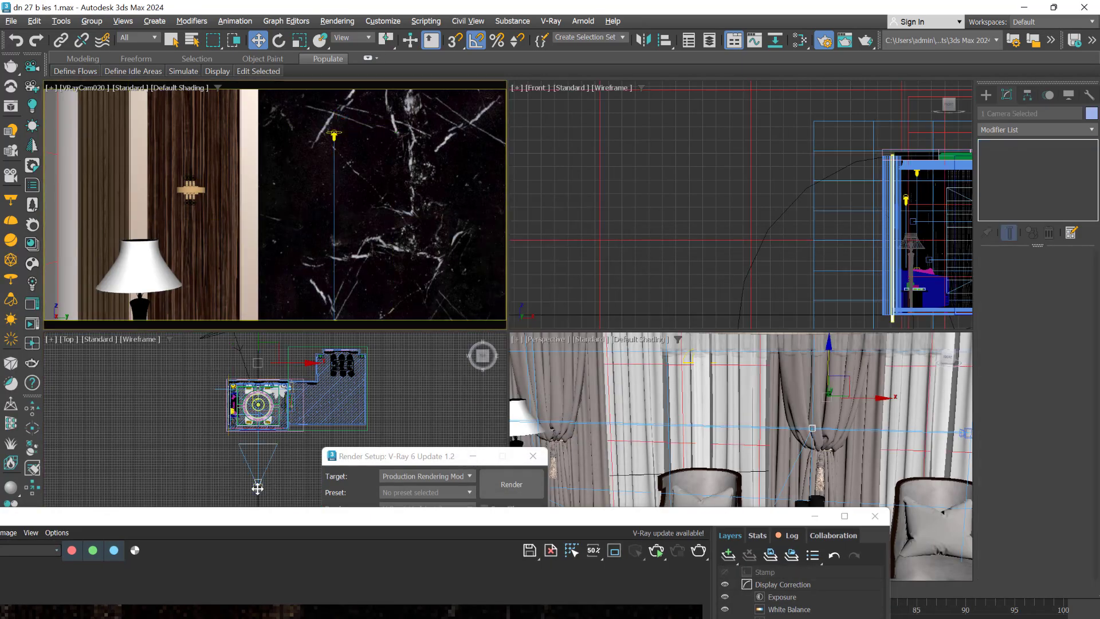
pyautogui.click(257, 486)
pyautogui.press('c')
pyautogui.press('t')
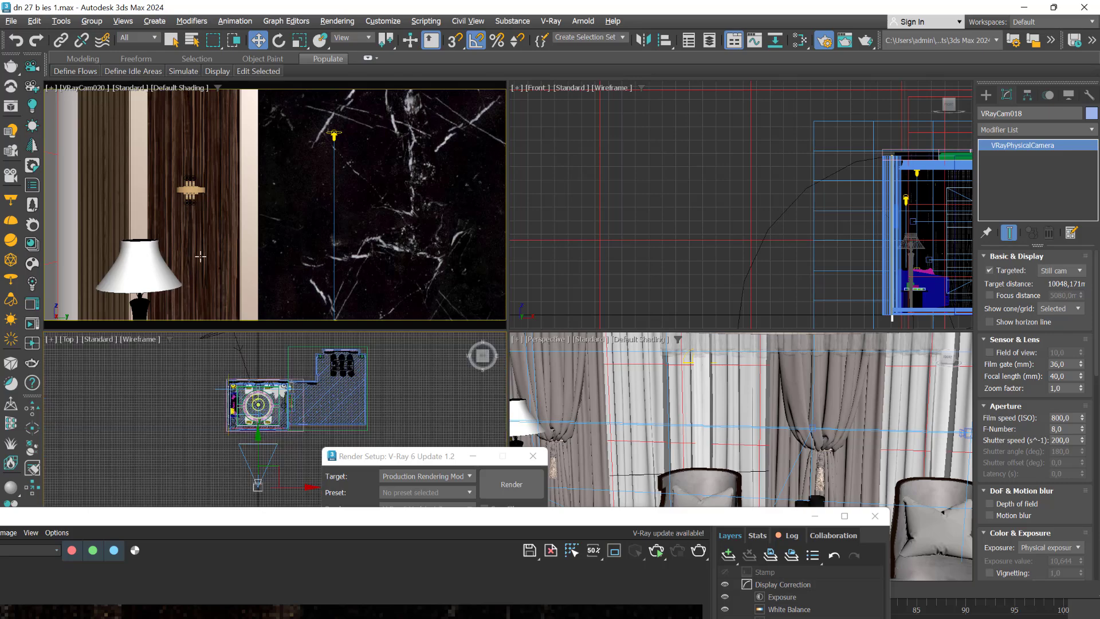
pyautogui.rightClick(197, 238)
pyautogui.press('c')
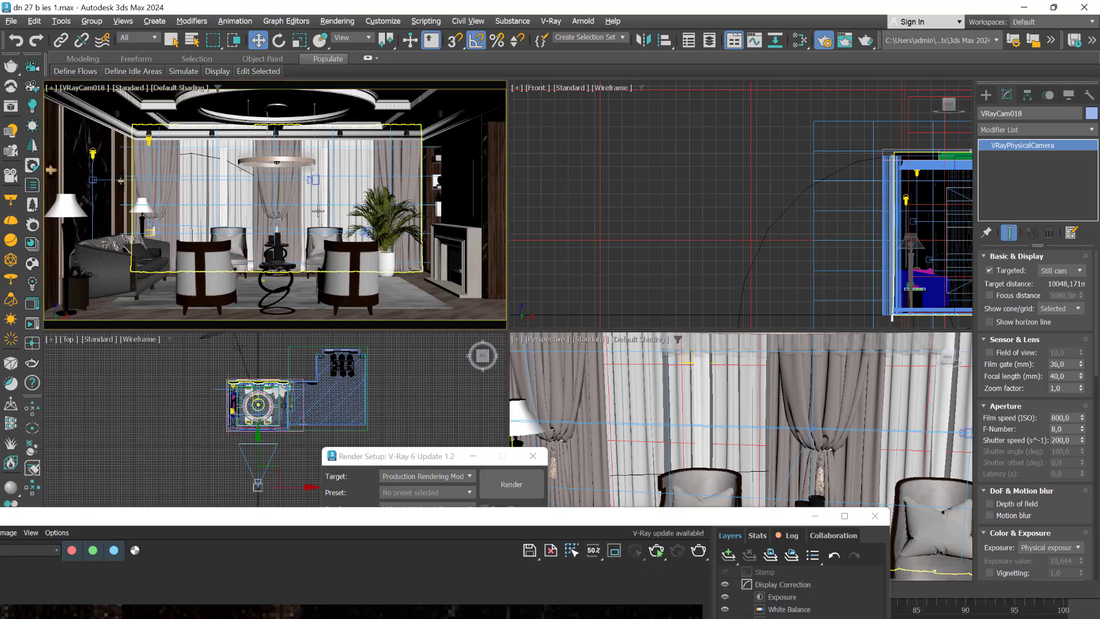
pyautogui.hotkey('alt', 'w')
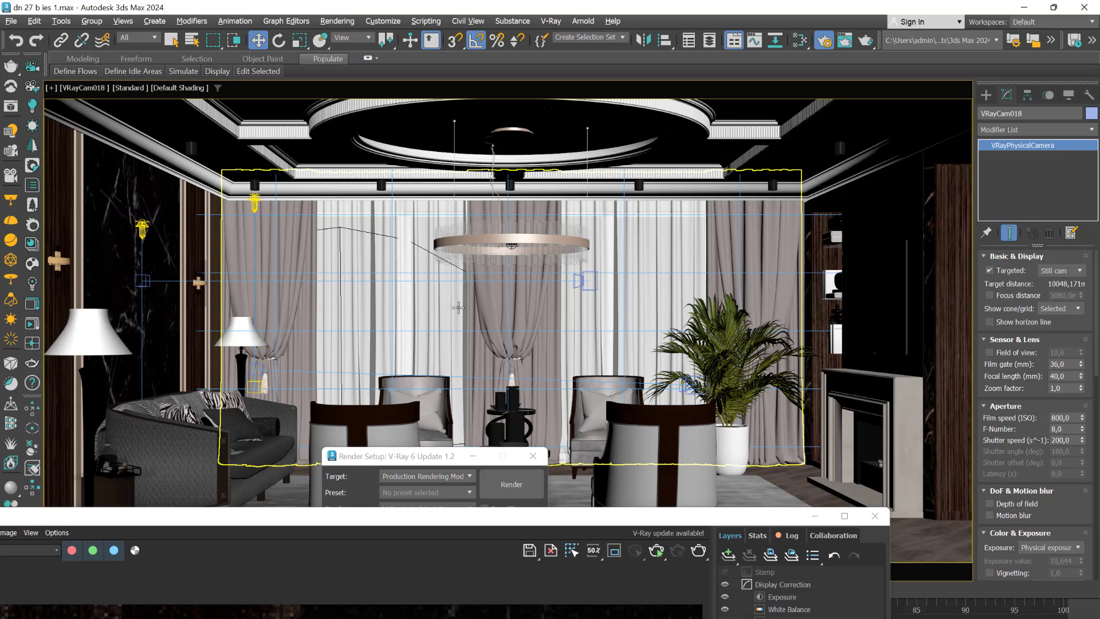
pyautogui.hotkey('shift', 'f')
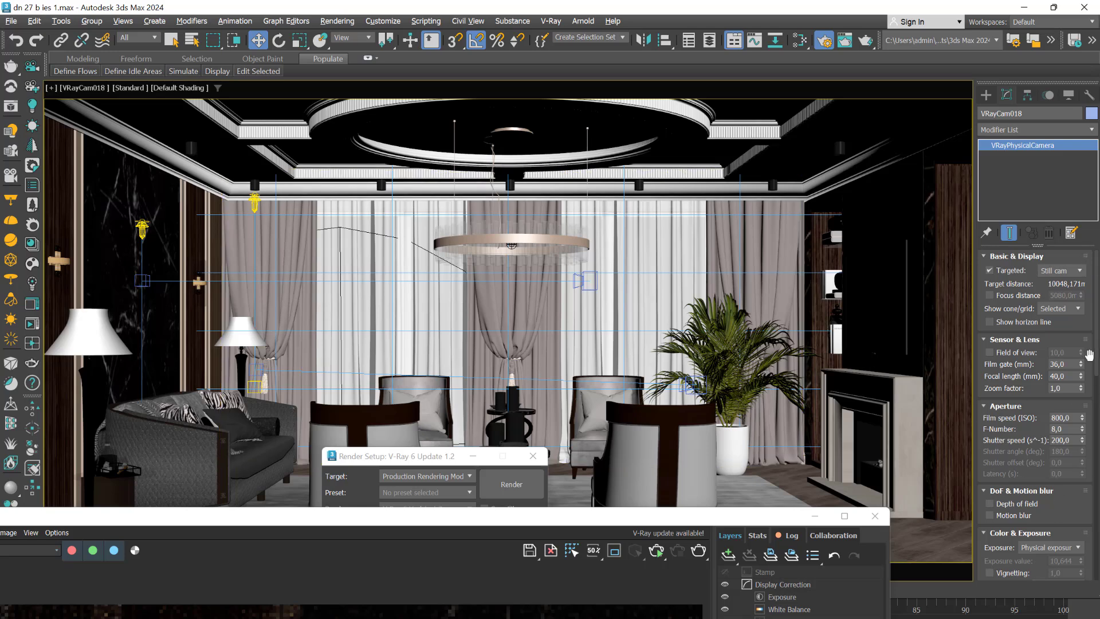
# - Select the IES light beside the curtain and toggle its Enabled option off and back on
pyautogui.click(253, 202)
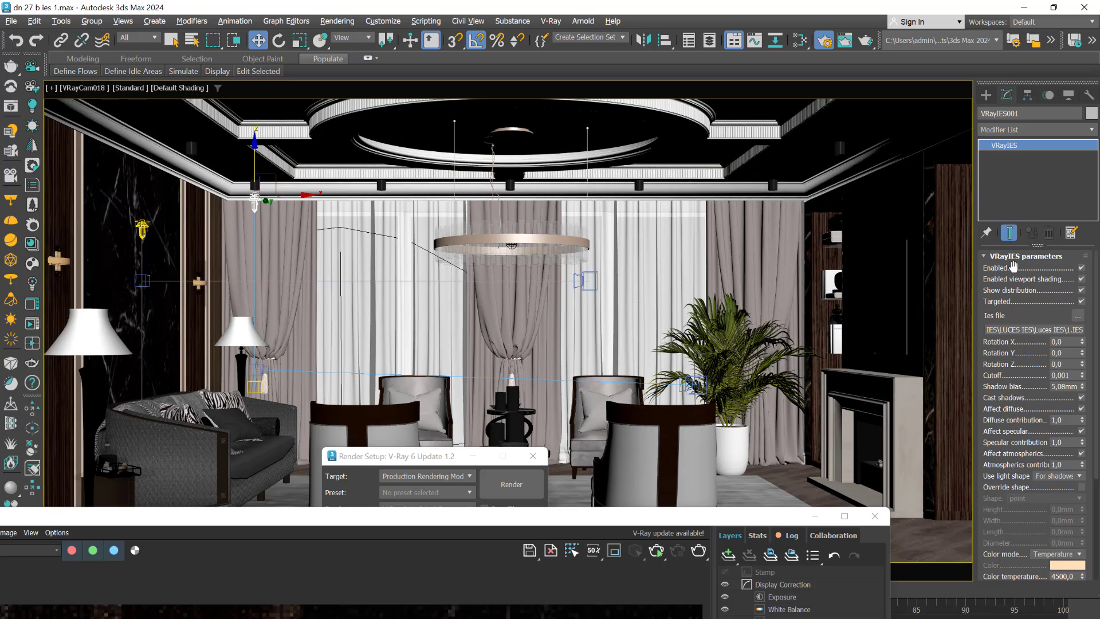
pyautogui.click(1082, 267)
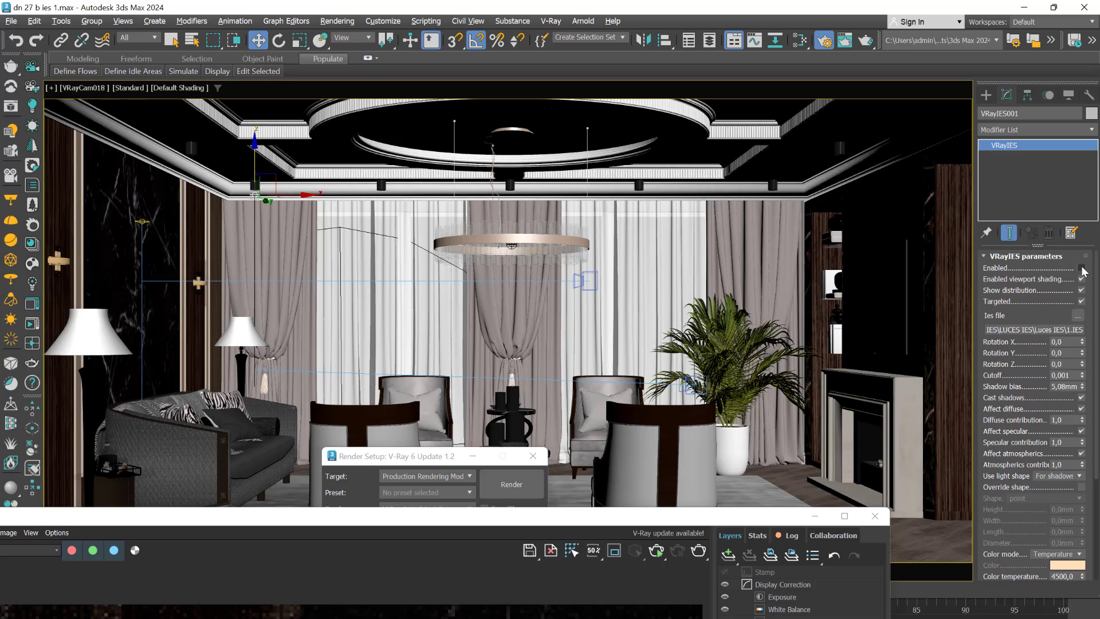
pyautogui.click(1081, 268)
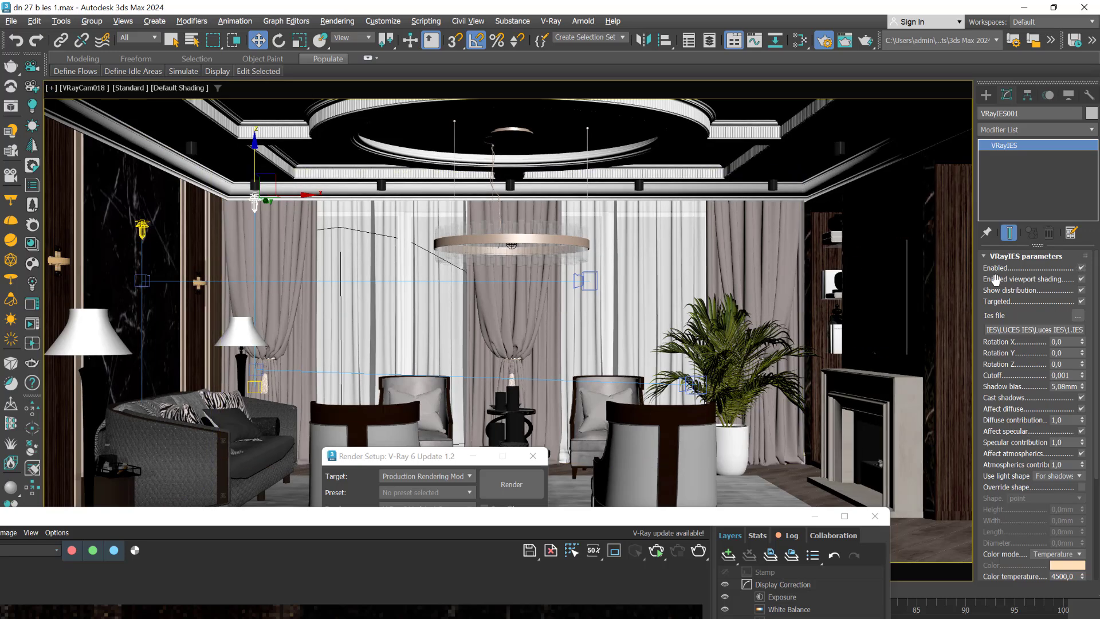
pyautogui.click(1082, 290)
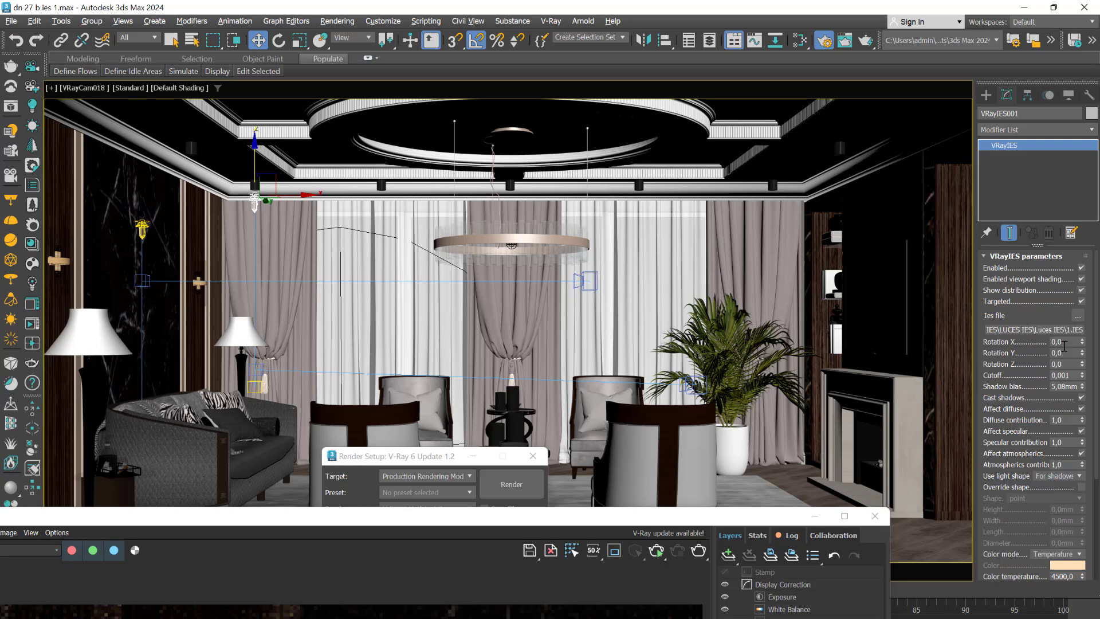
# - Set the curtain IES light's Rotation X to 2.869
pyautogui.moveTo(1082, 342); pyautogui.dragTo(1093, 236)
pyautogui.moveTo(1095, 342); pyautogui.dragTo(1097, 493)
pyautogui.moveTo(106, 269); pyautogui.dragTo(474, 90)
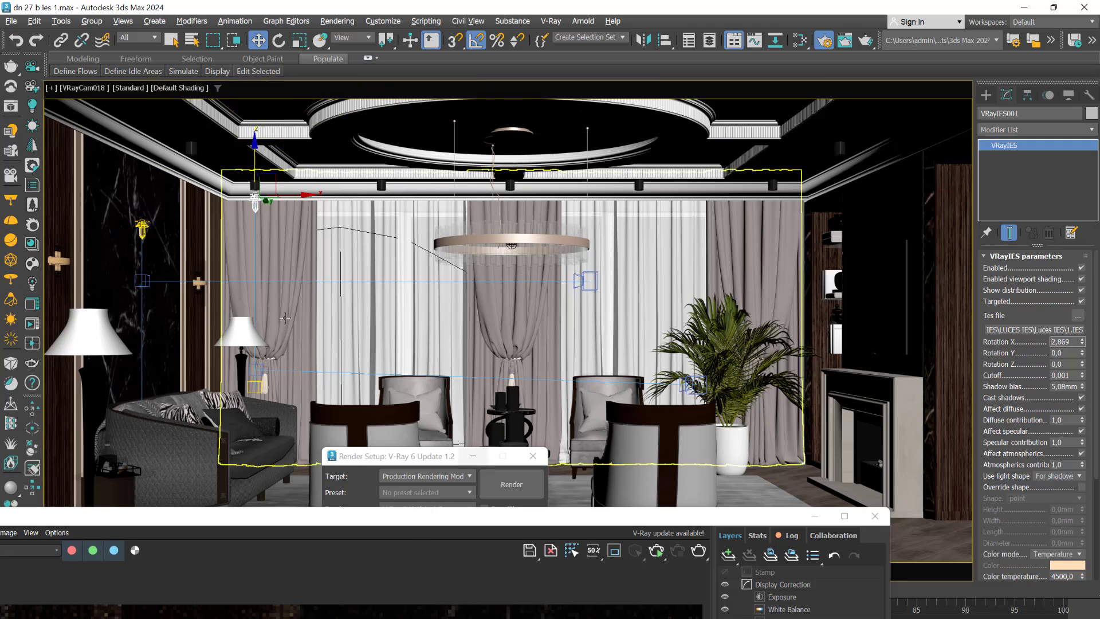
# - Bring the frame buffer up, start an interactive render of the room and reposition the buffer below the light
pyautogui.moveTo(438, 522); pyautogui.dragTo(439, 231)
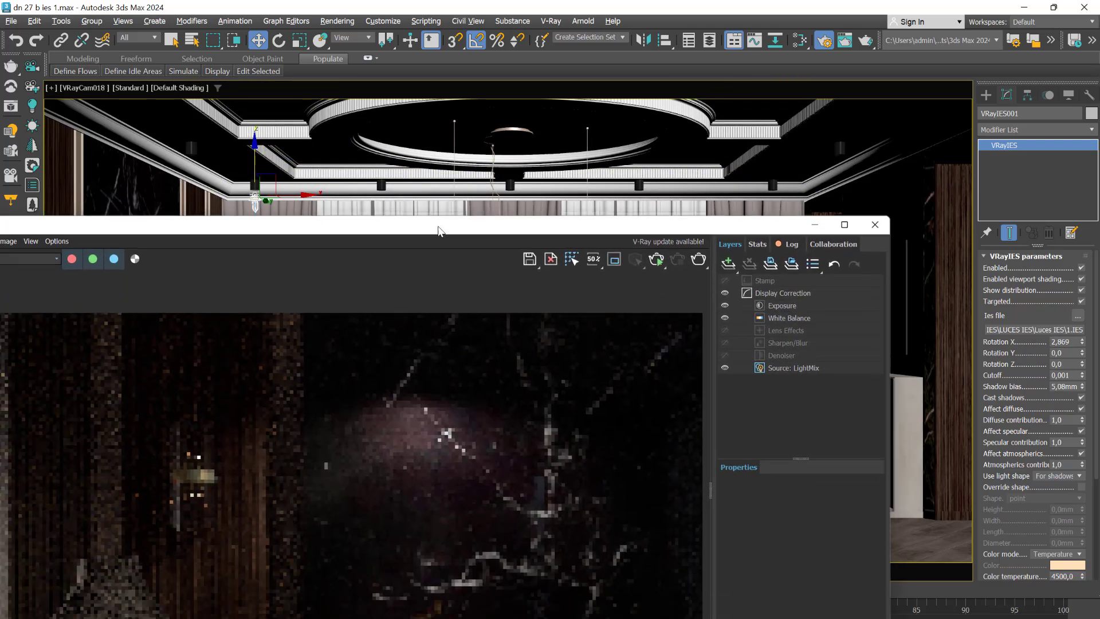
pyautogui.click(655, 265)
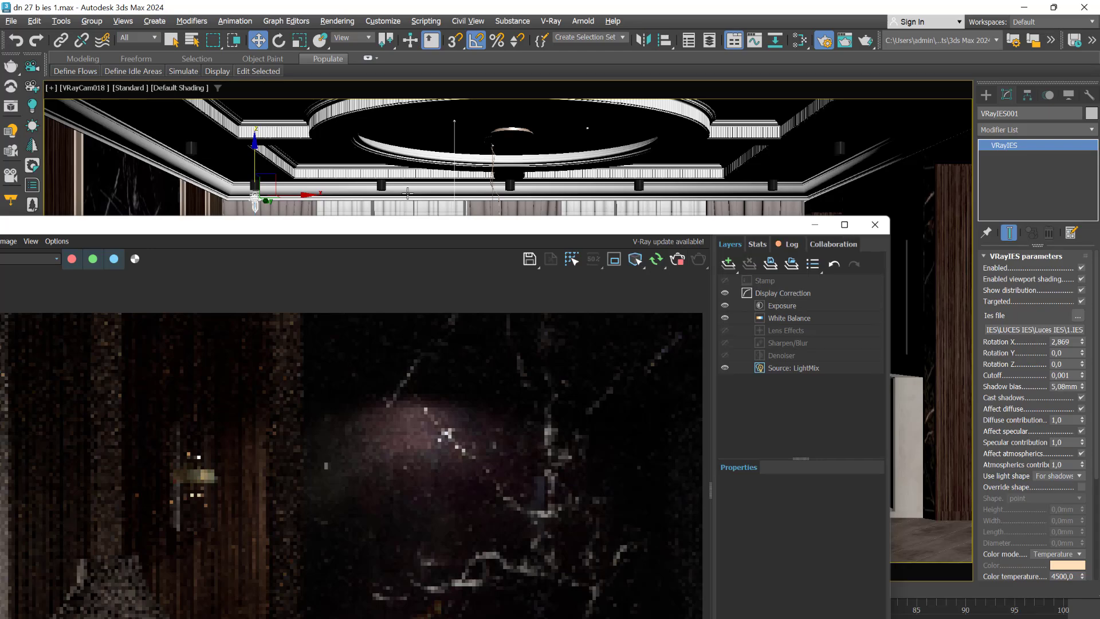
pyautogui.moveTo(413, 225); pyautogui.dragTo(455, 264)
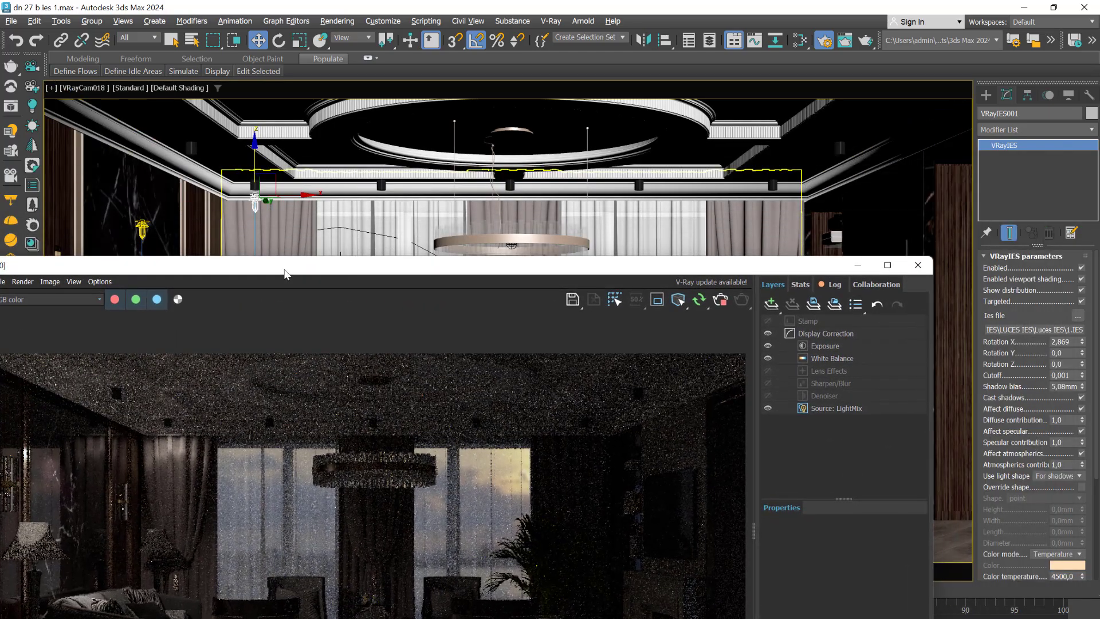
# - Set the curtain IES light's Rotation X to 50
pyautogui.doubleClick(1066, 342)
pyautogui.write('50')
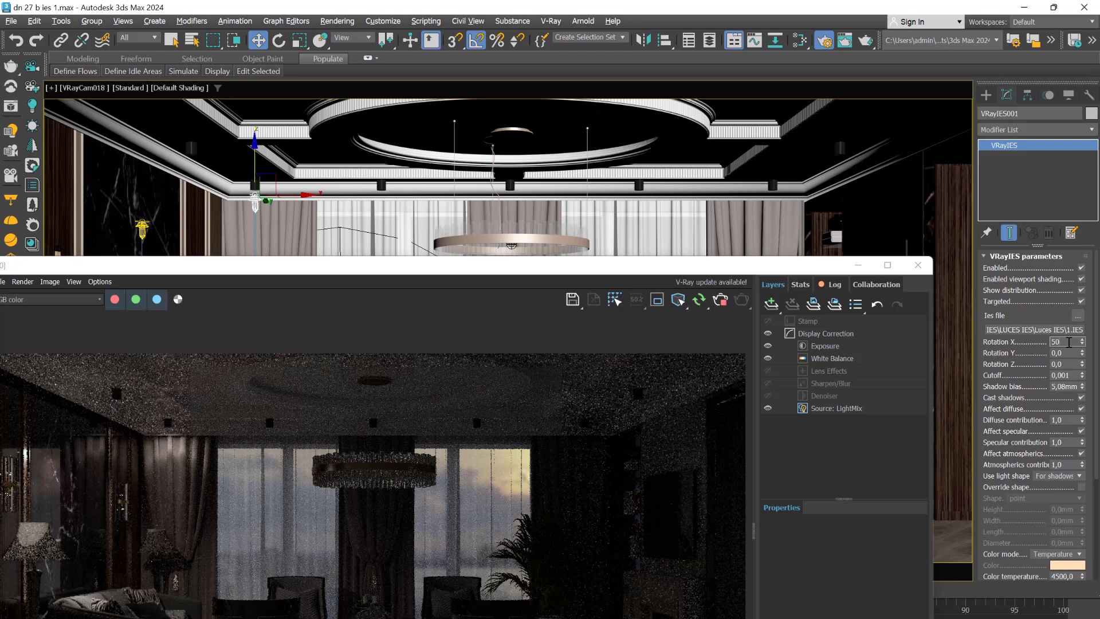
pyautogui.press('Return')
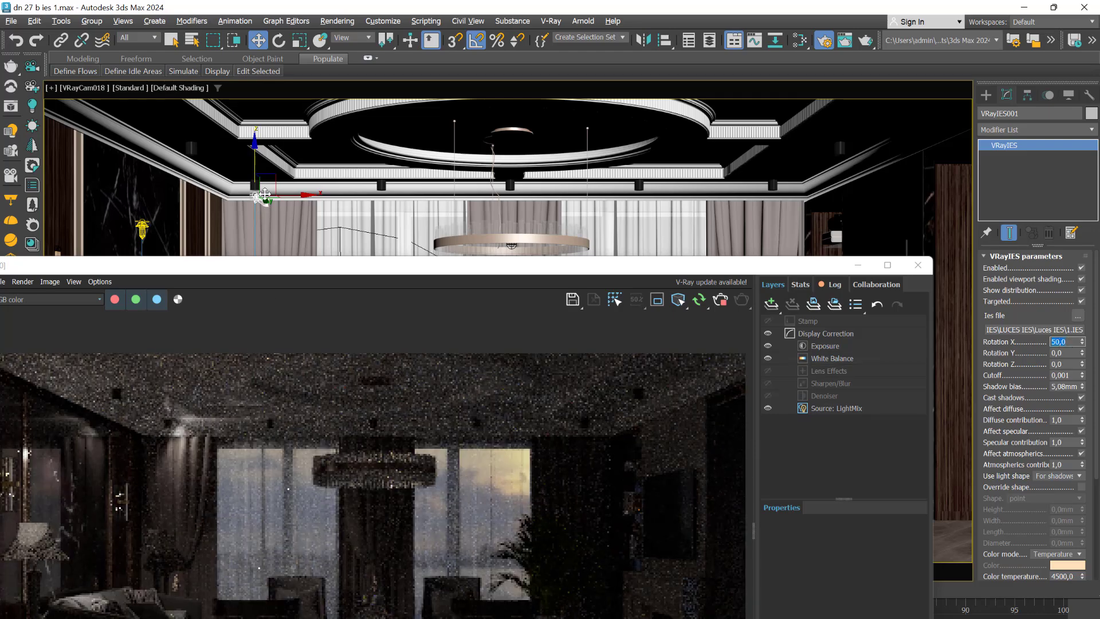
# - Reset the curtain IES light's Rotation X to 0
pyautogui.doubleClick(1057, 342)
pyautogui.write('0')
pyautogui.press('Return')
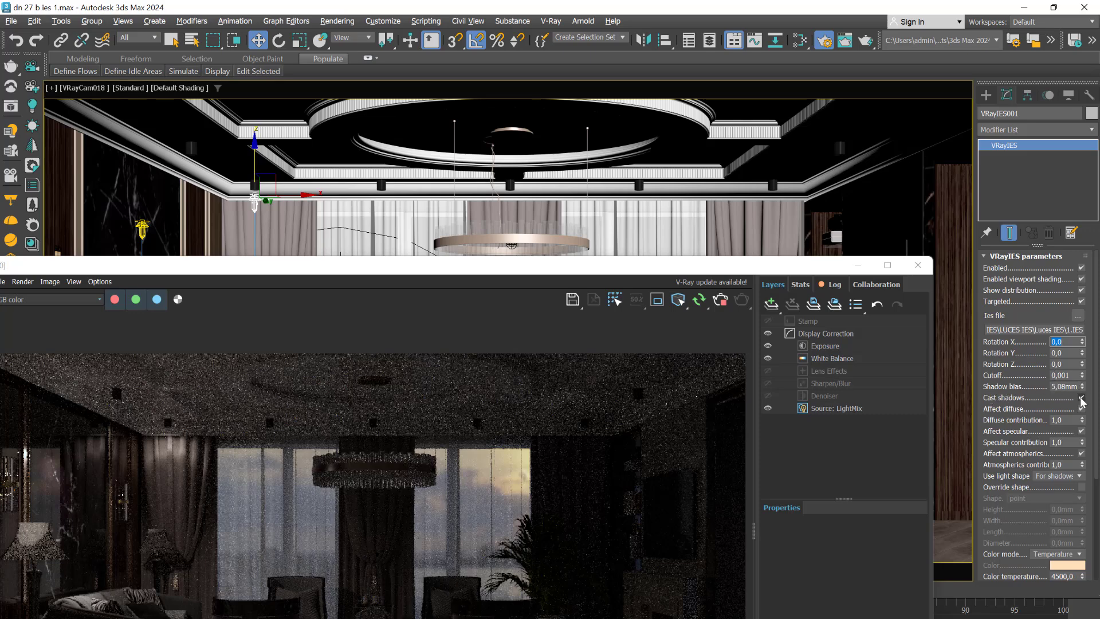
# - Turn the IES light's Cast shadows option off, check the rendered room and turn the option back on
pyautogui.click(989, 398)
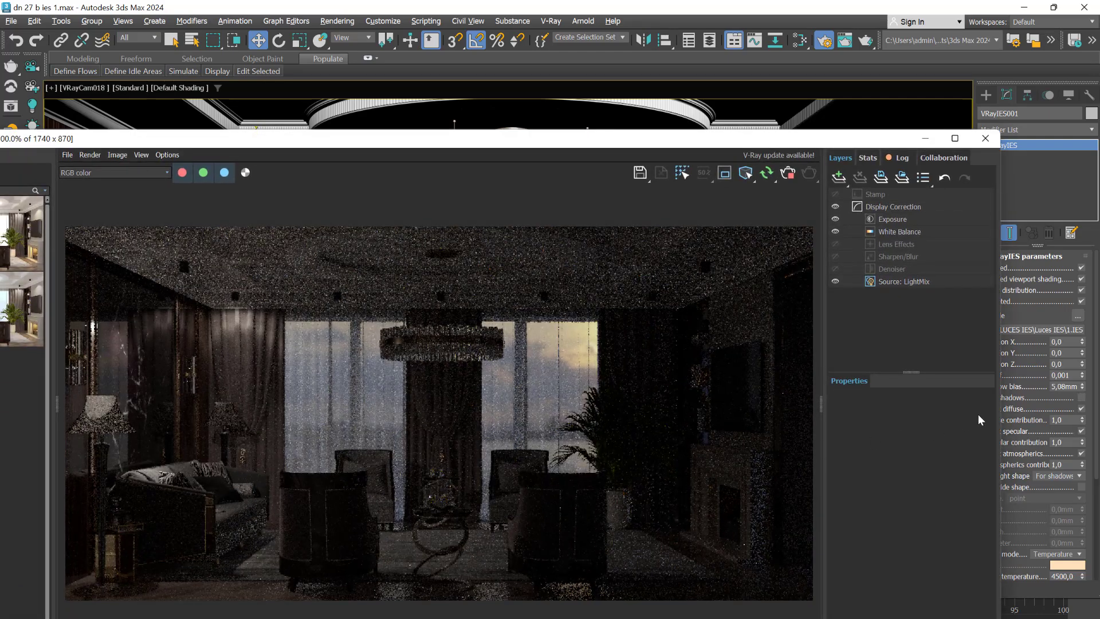
pyautogui.click(1081, 398)
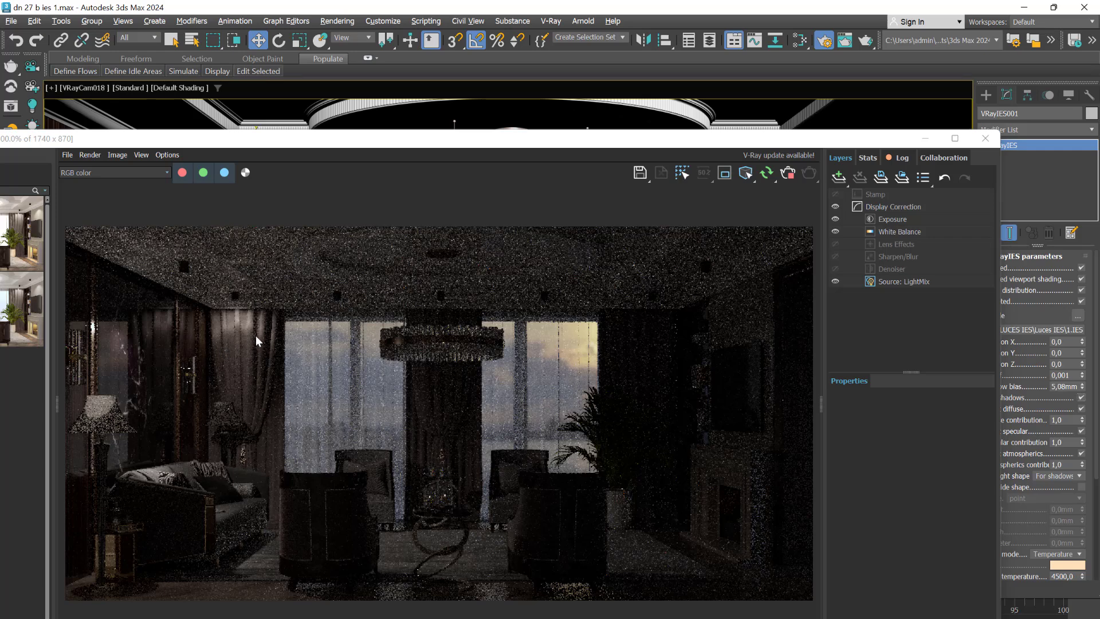
pyautogui.moveTo(799, 136); pyautogui.dragTo(742, 125)
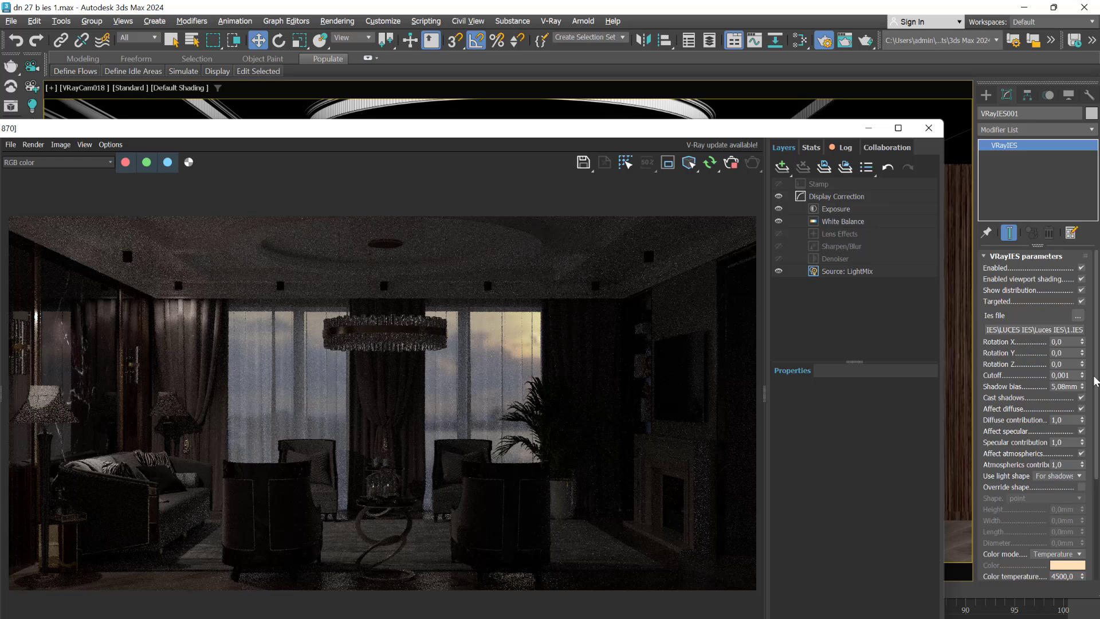
# - Turn on the IES light's Decay near option and switch it off again
pyautogui.scroll(-5, 1093, 383)
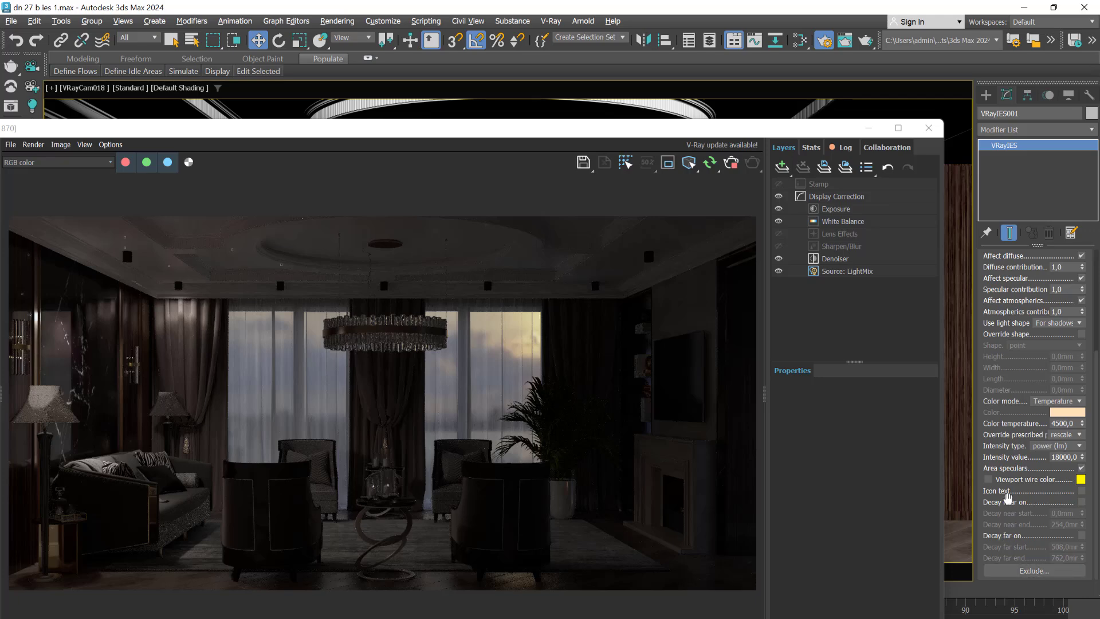
pyautogui.click(1081, 502)
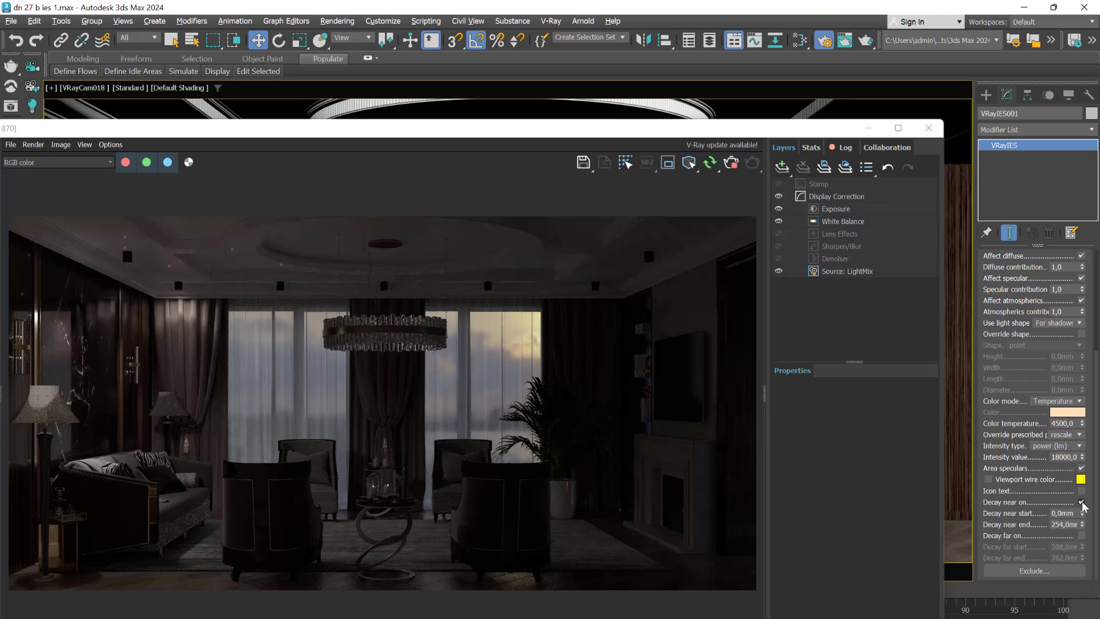
pyautogui.click(1081, 503)
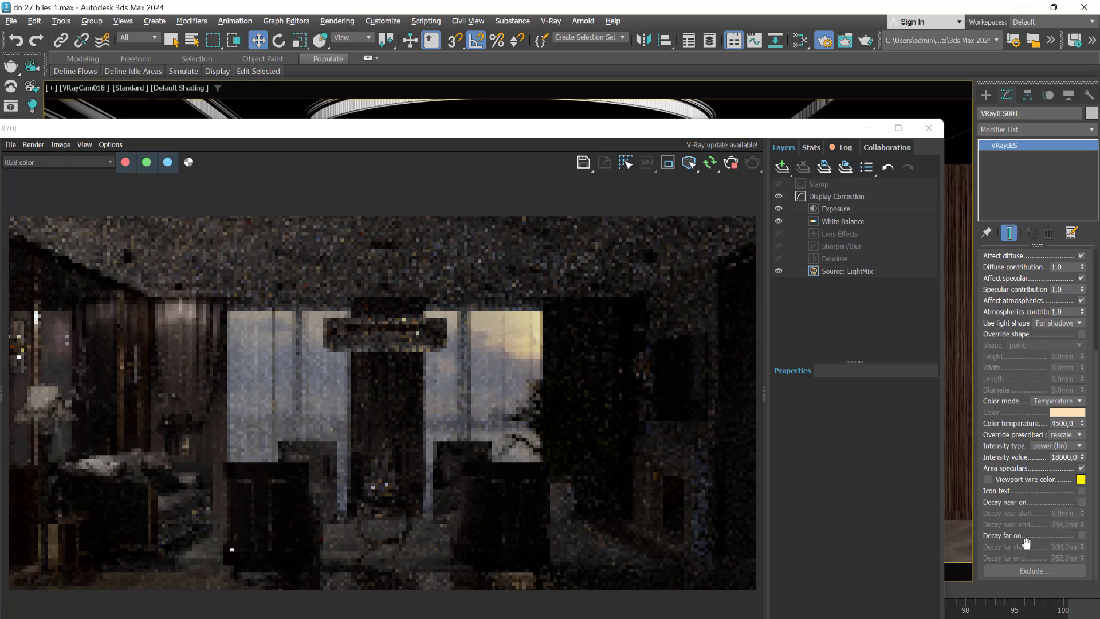